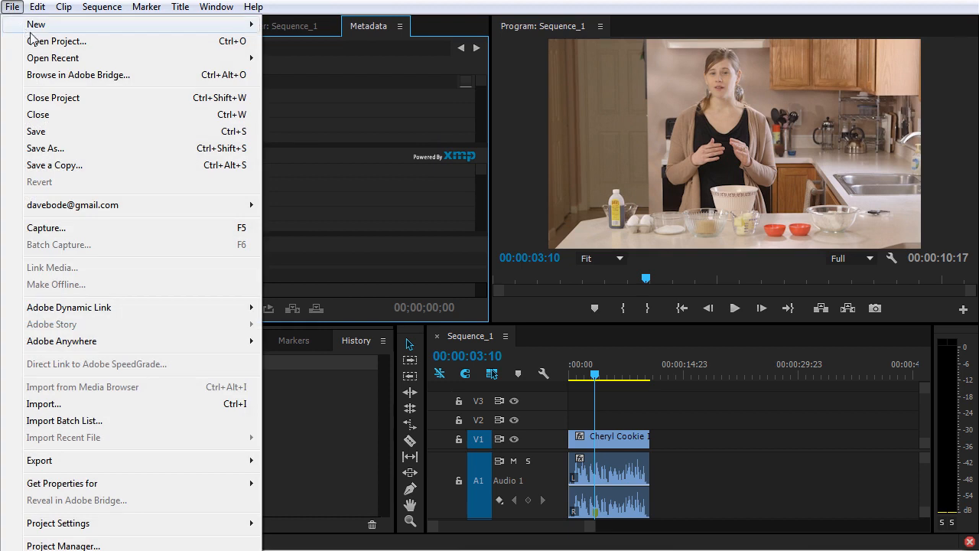
# - Create a new project named "Cheryl Cookie Instructional" with the default rendering, display and capture settings
pyautogui.moveTo(36, 25)
pyautogui.click(334, 25)
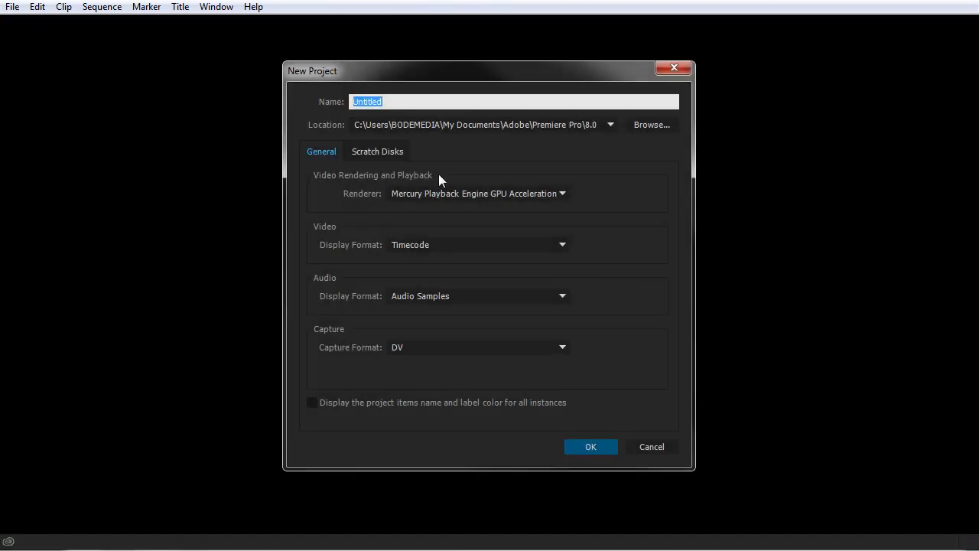
pyautogui.write('Cheryl Cookie Instructiona')
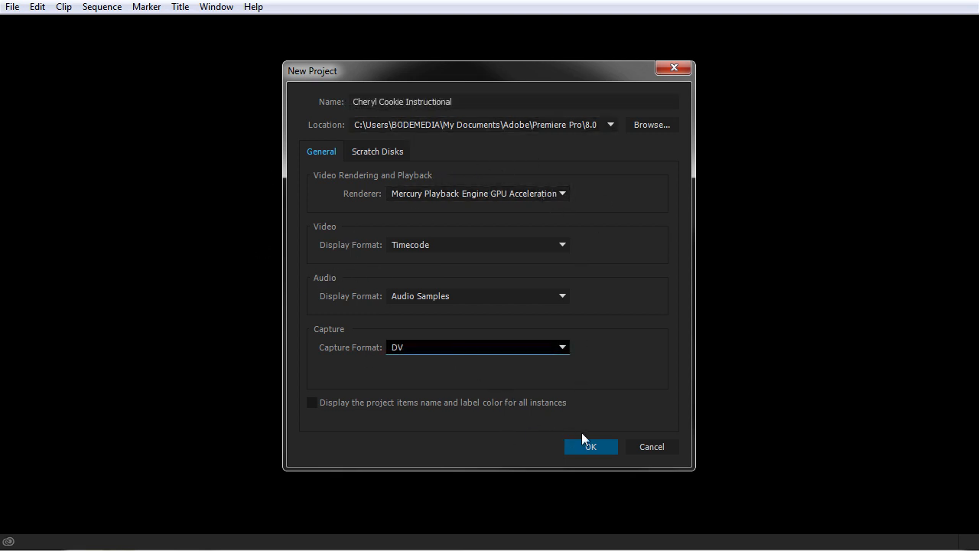
pyautogui.click(599, 447)
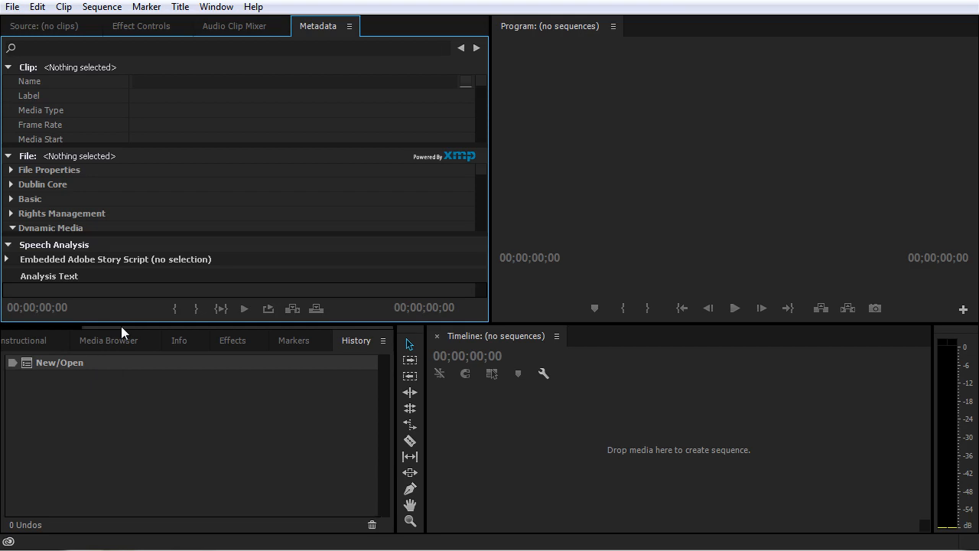
# - Start a media import into the empty project and browse through X_Video Projects to the Cheryl Cookie Instructional_Assets folder
pyautogui.moveTo(122, 326); pyautogui.dragTo(22, 330)
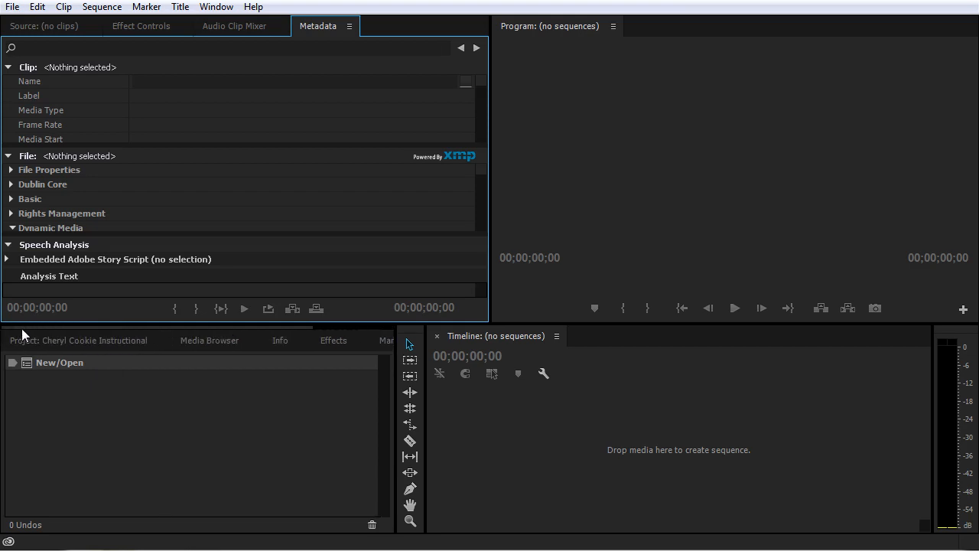
pyautogui.click(58, 334)
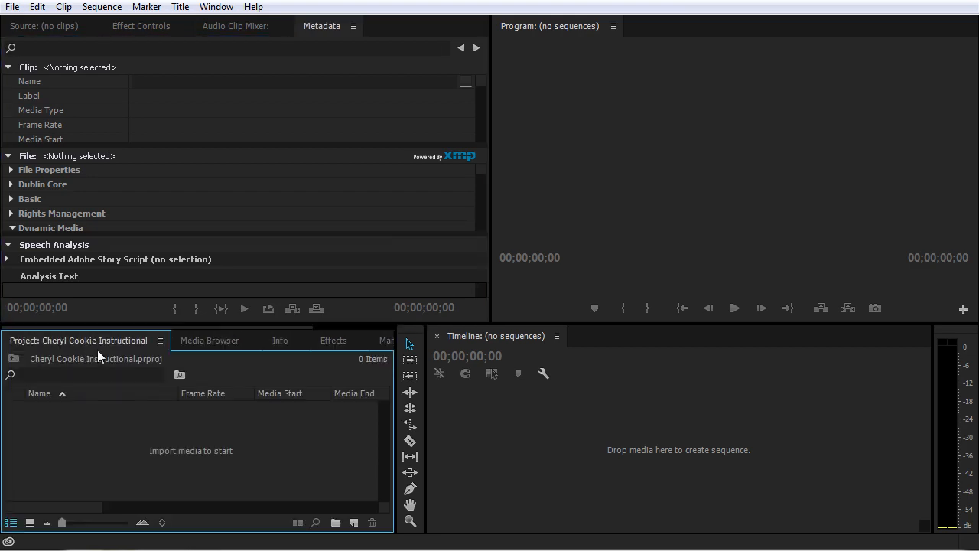
pyautogui.doubleClick(180, 448)
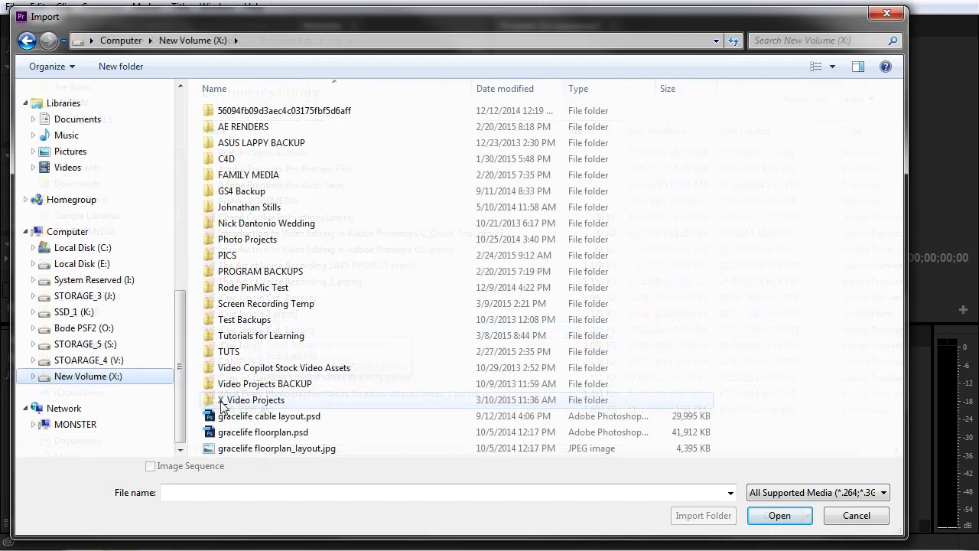
pyautogui.doubleClick(222, 398)
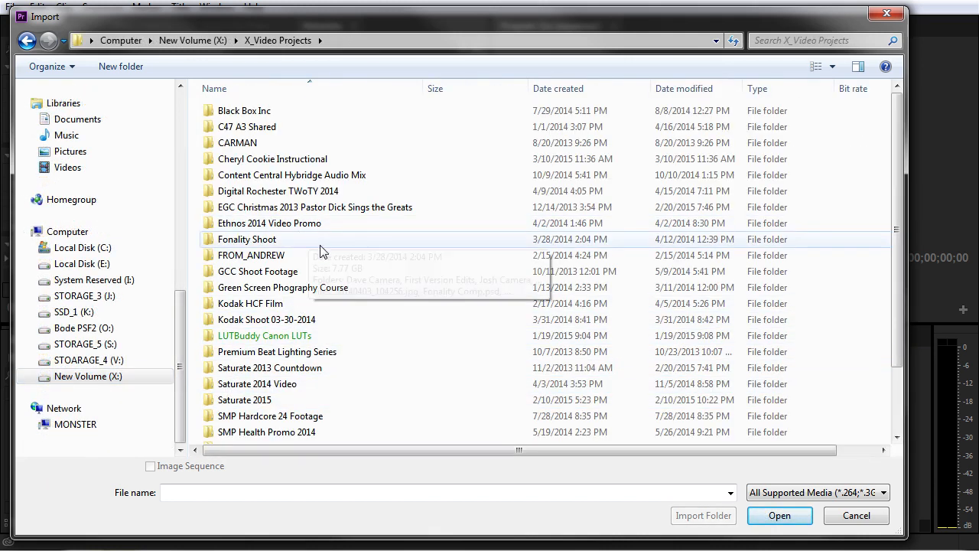
pyautogui.doubleClick(264, 160)
pyautogui.click(265, 115)
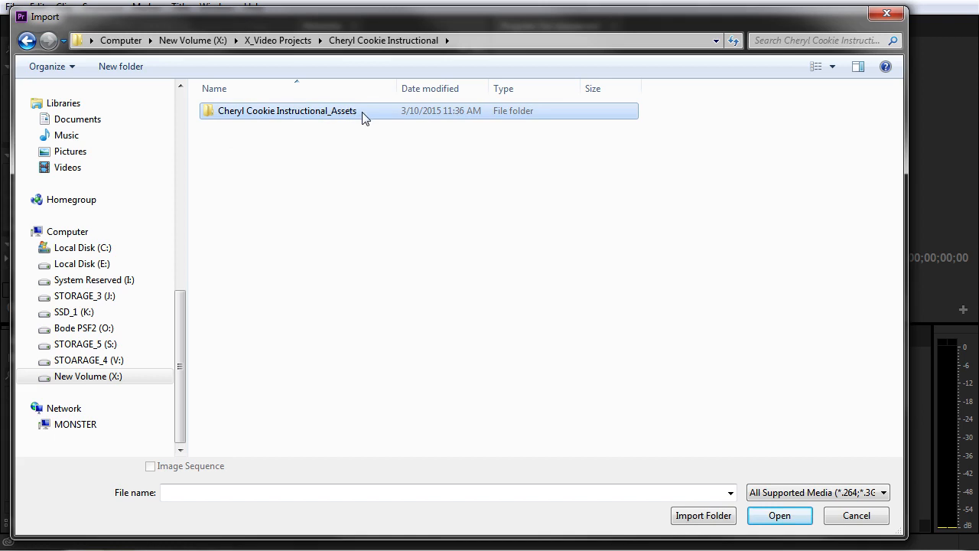
pyautogui.doubleClick(268, 121)
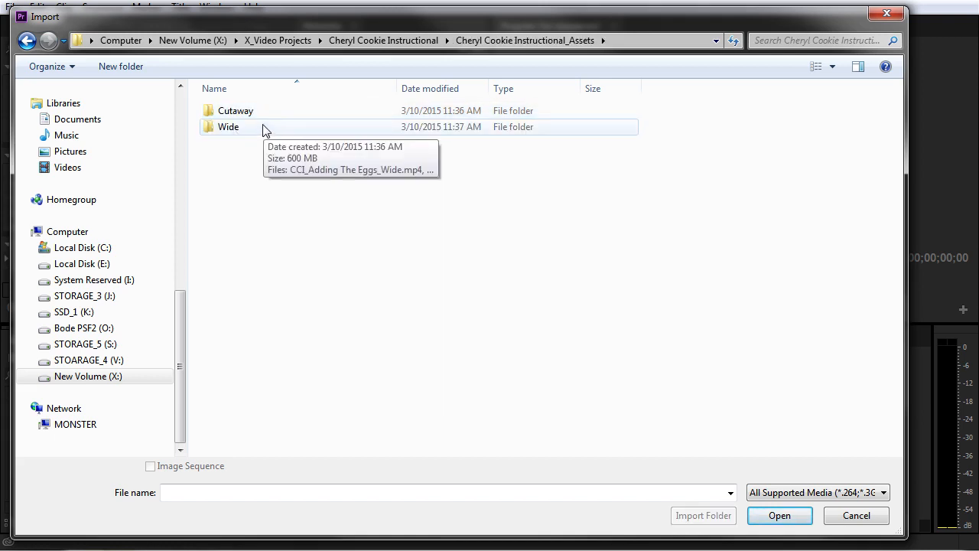
# - Check which clips the Wide and Cutaway folders contain before importing
pyautogui.doubleClick(262, 129)
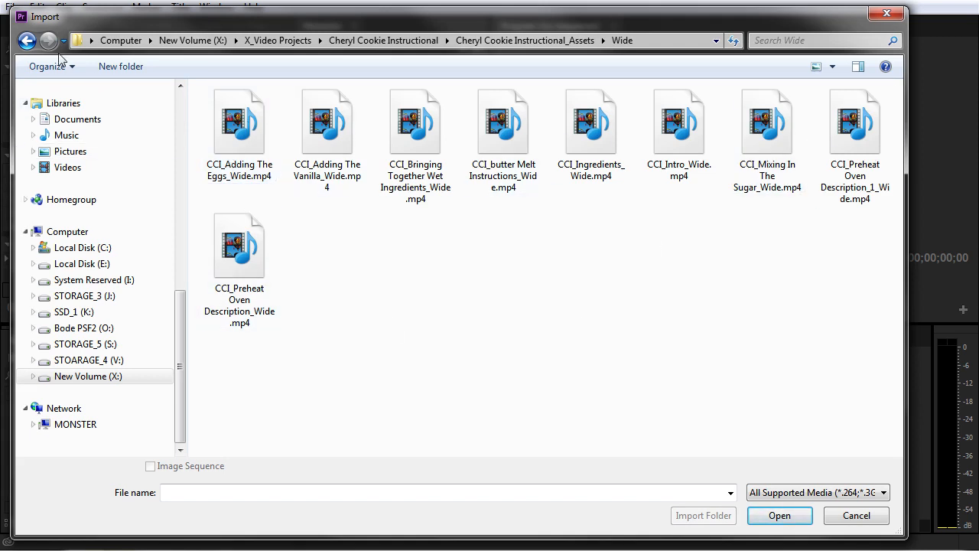
pyautogui.click(27, 41)
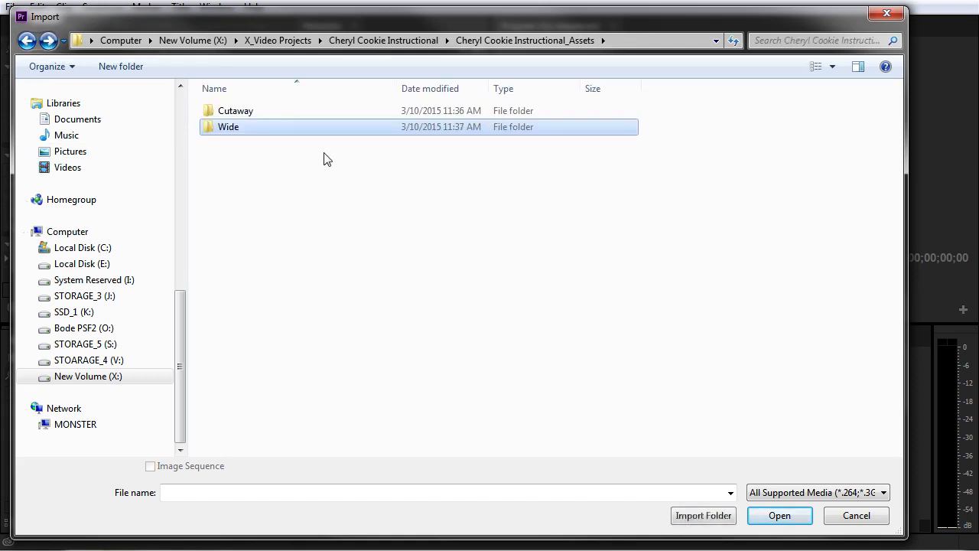
pyautogui.doubleClick(275, 113)
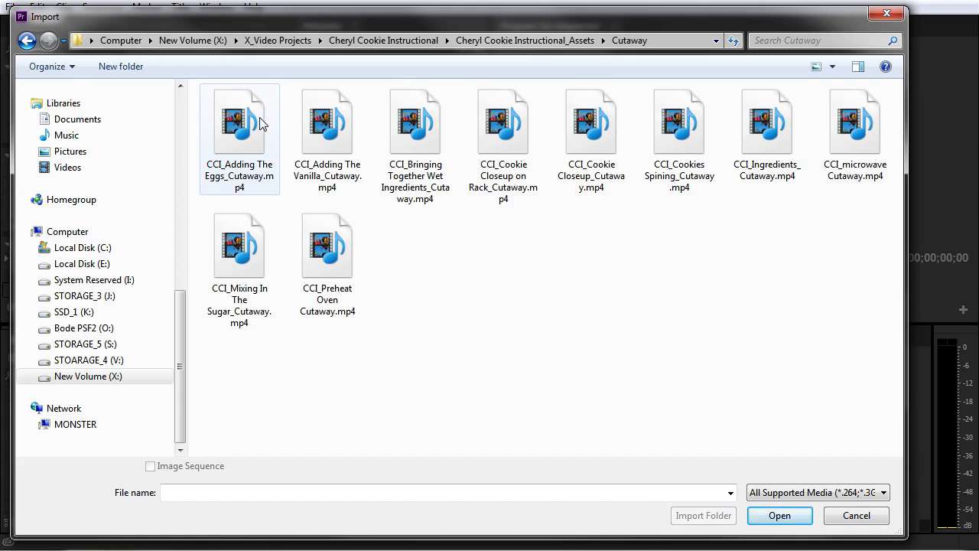
pyautogui.click(25, 41)
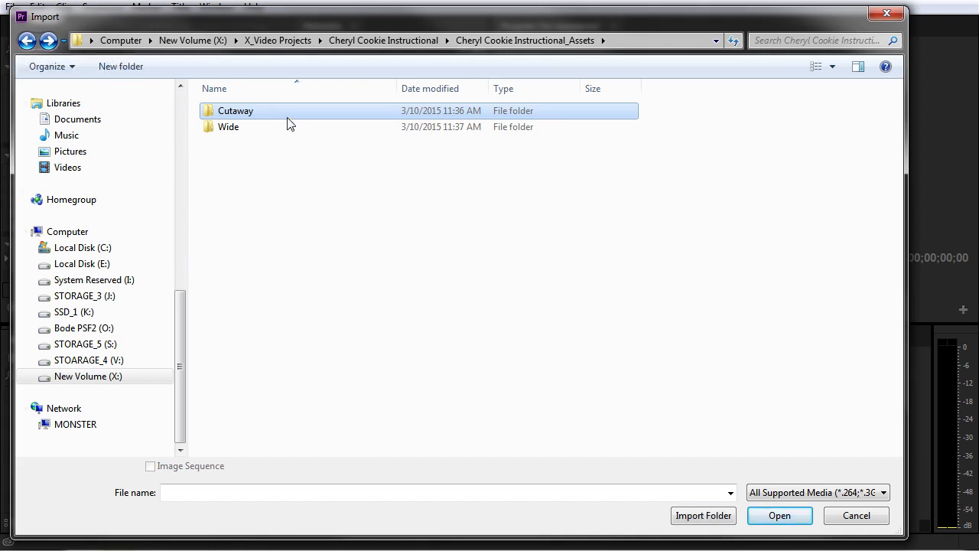
pyautogui.doubleClick(286, 115)
pyautogui.click(216, 132)
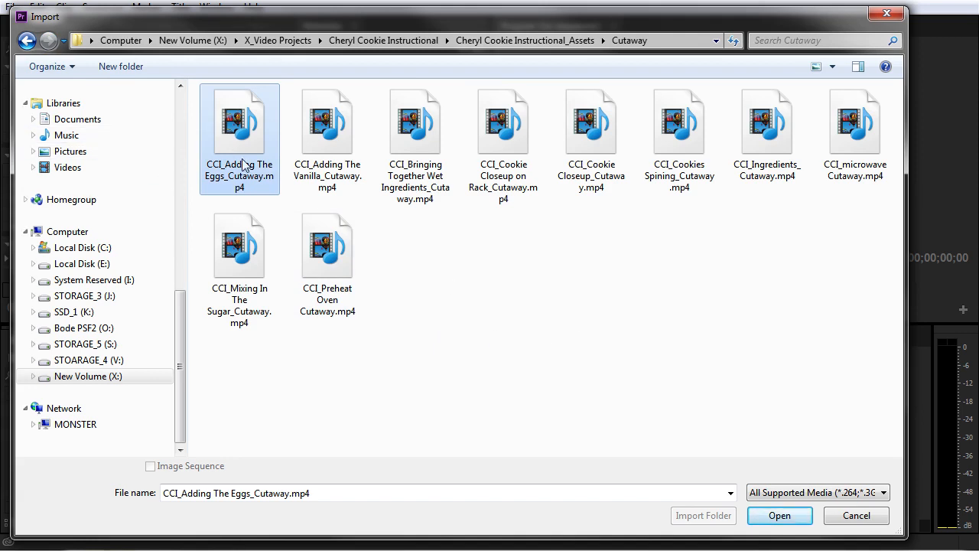
pyautogui.moveTo(677, 322); pyautogui.dragTo(205, 117)
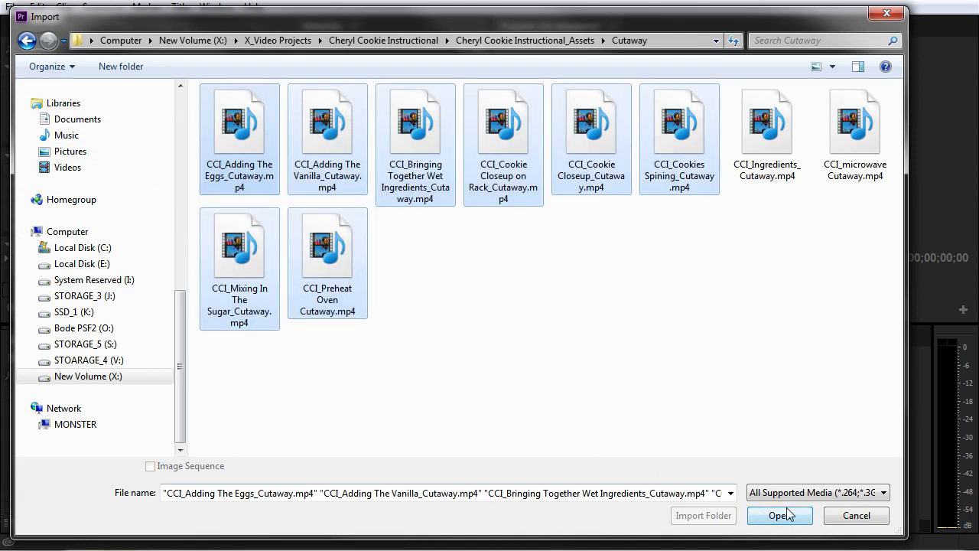
# - Import the entire Cheryl Cookie Instructional_Assets folder, including its subfolders, into the project
pyautogui.click(27, 41)
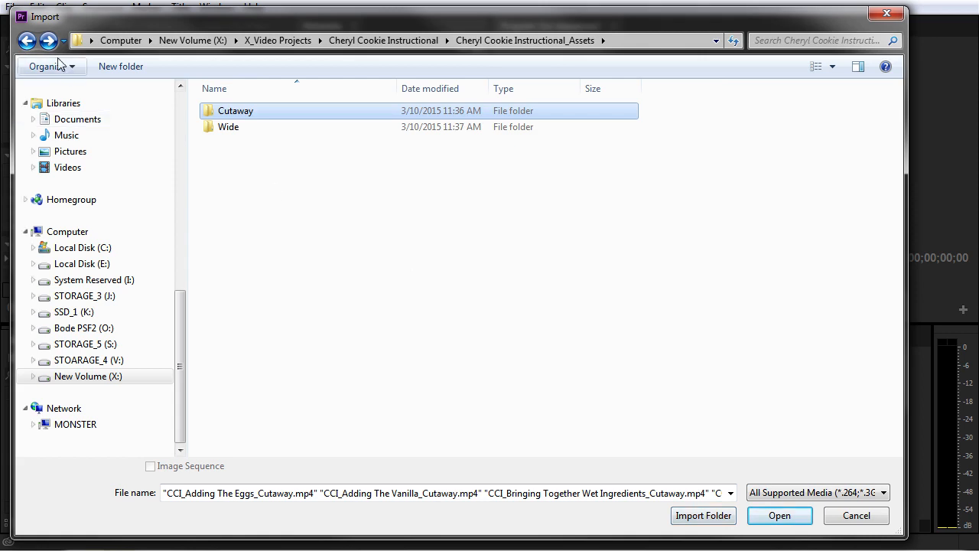
pyautogui.click(27, 40)
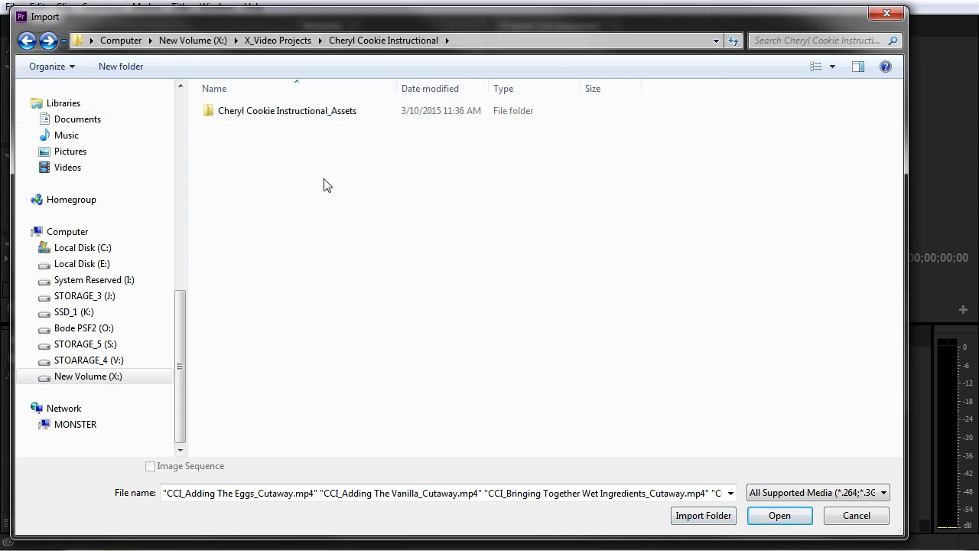
pyautogui.click(221, 116)
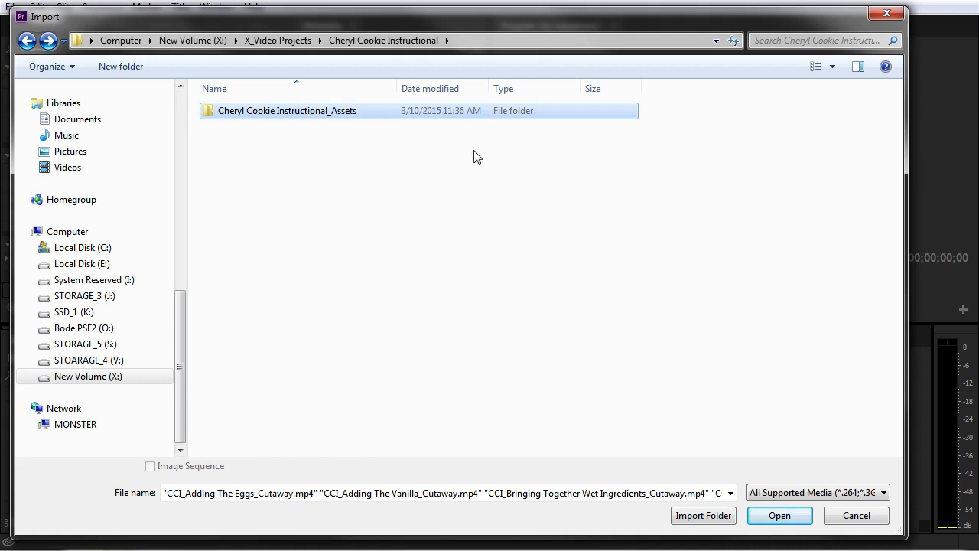
pyautogui.click(702, 518)
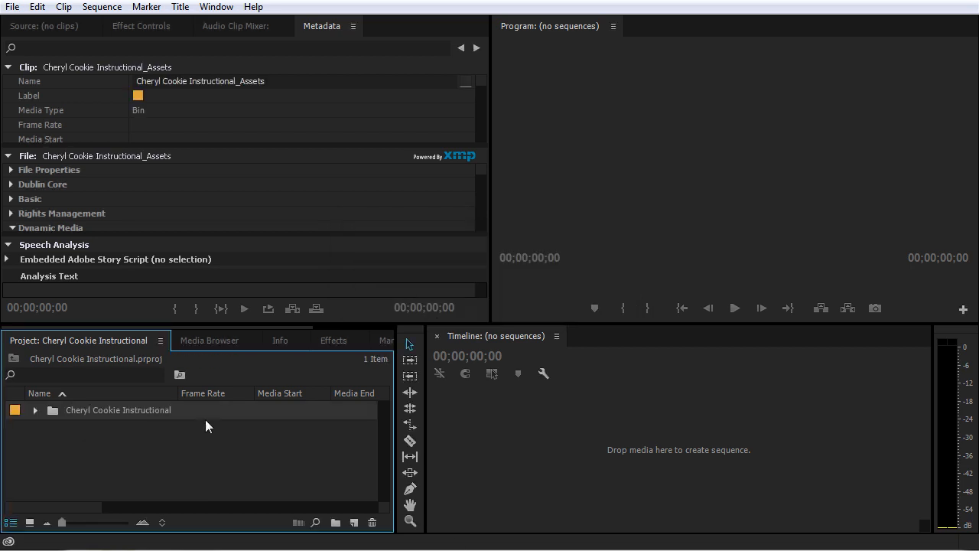
# - Examine the clips inside the Wide and Cutaway bins of the imported assets bin, collapsing each one after viewing
pyautogui.click(35, 410)
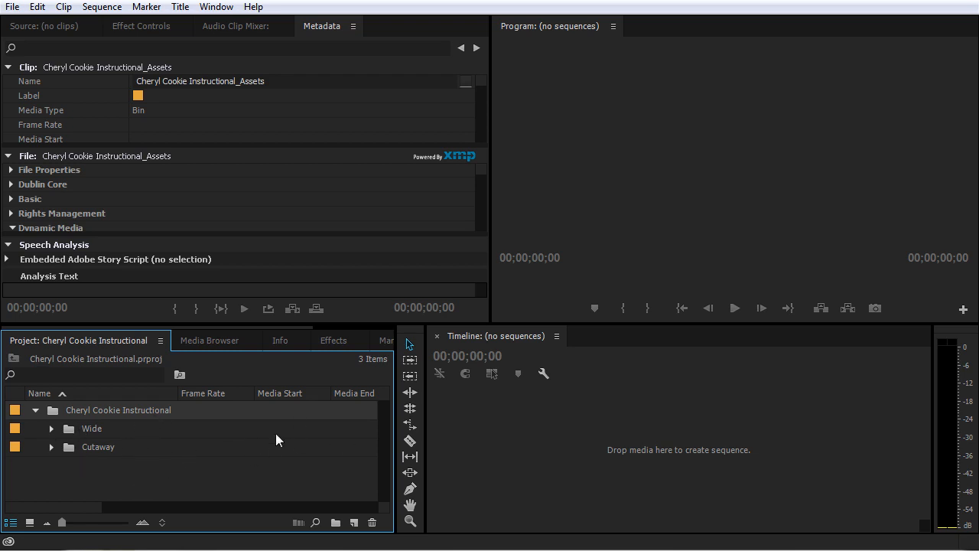
pyautogui.click(51, 429)
pyautogui.scroll(-1, 87, 451)
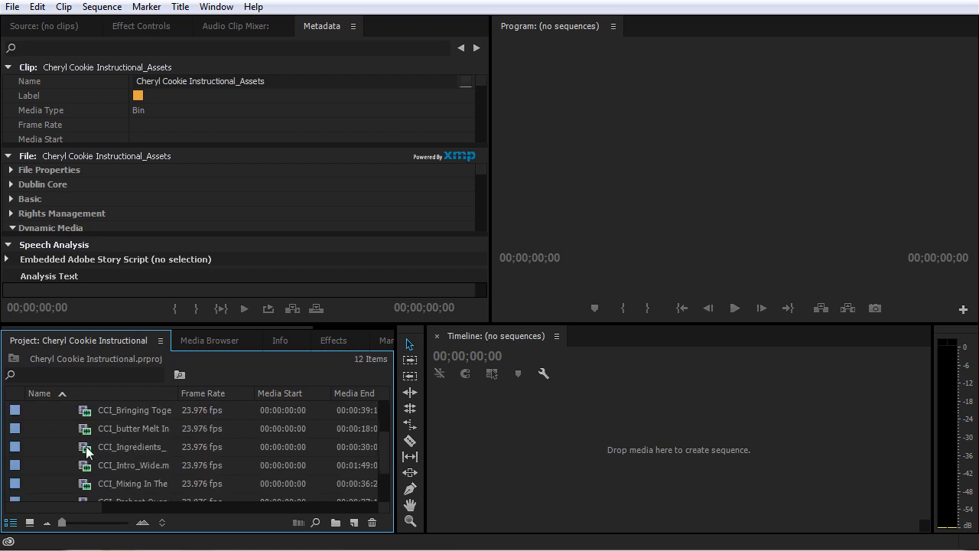
pyautogui.scroll(-3, 86, 452)
pyautogui.scroll(6, 87, 459)
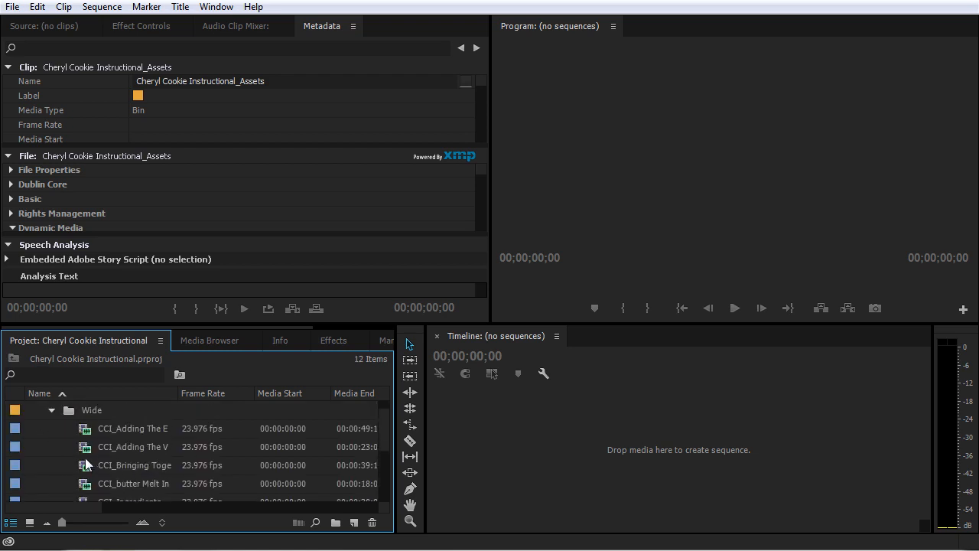
pyautogui.click(49, 413)
pyautogui.click(48, 450)
pyautogui.scroll(-2, 88, 451)
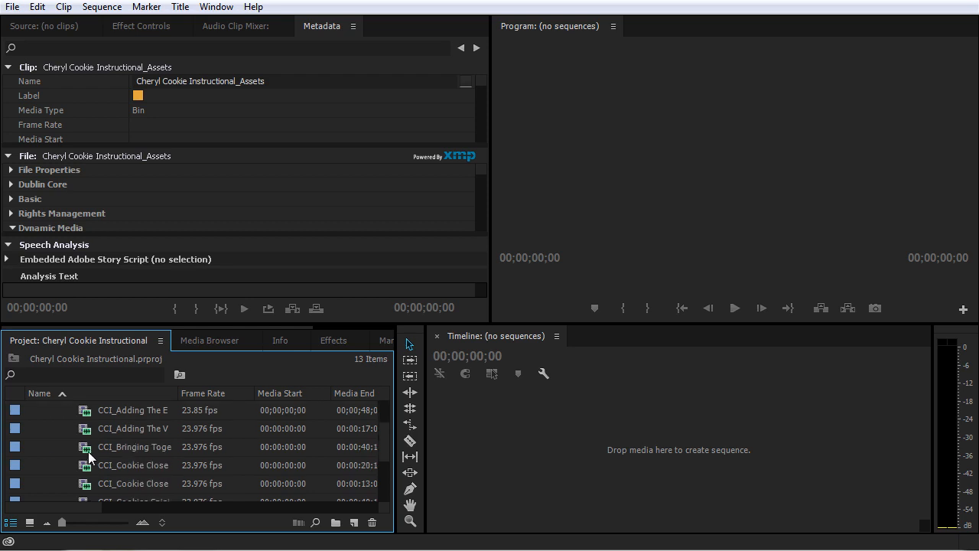
pyautogui.scroll(-1, 90, 454)
pyautogui.scroll(3, 96, 454)
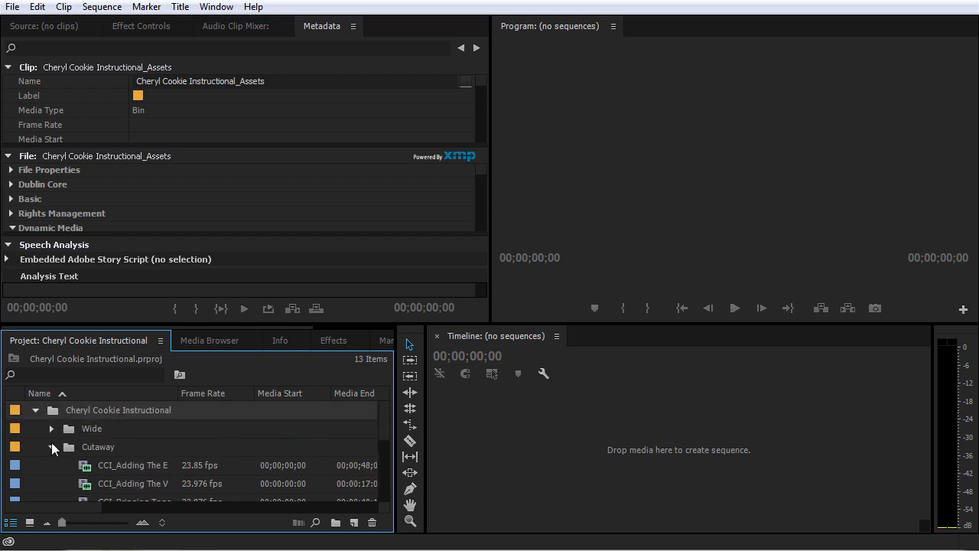
pyautogui.click(51, 444)
# - Switch to Windows Explorer and view the source files in the Cutaway folder of Cheryl Cookie Instructional_Assets
pyautogui.click(90, 549)
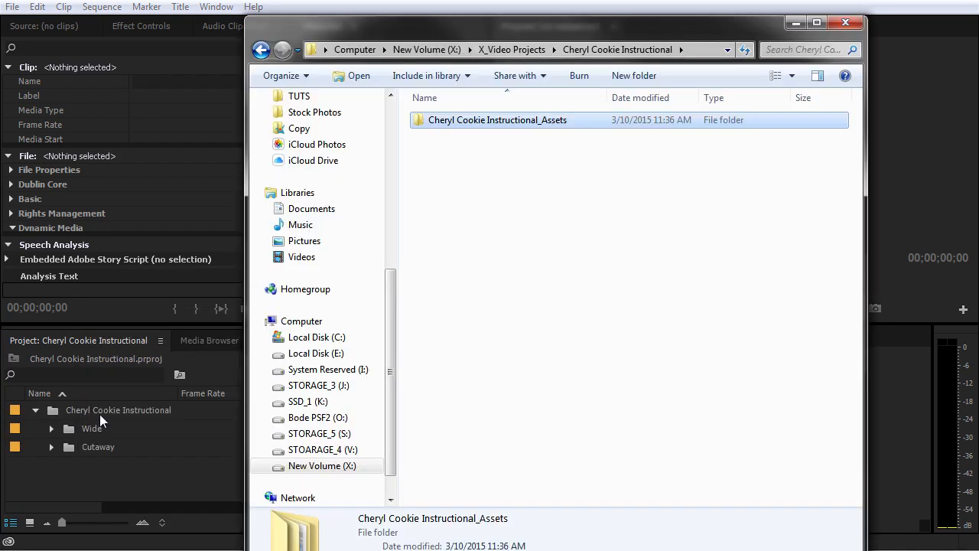
pyautogui.doubleClick(522, 120)
pyautogui.doubleClick(475, 124)
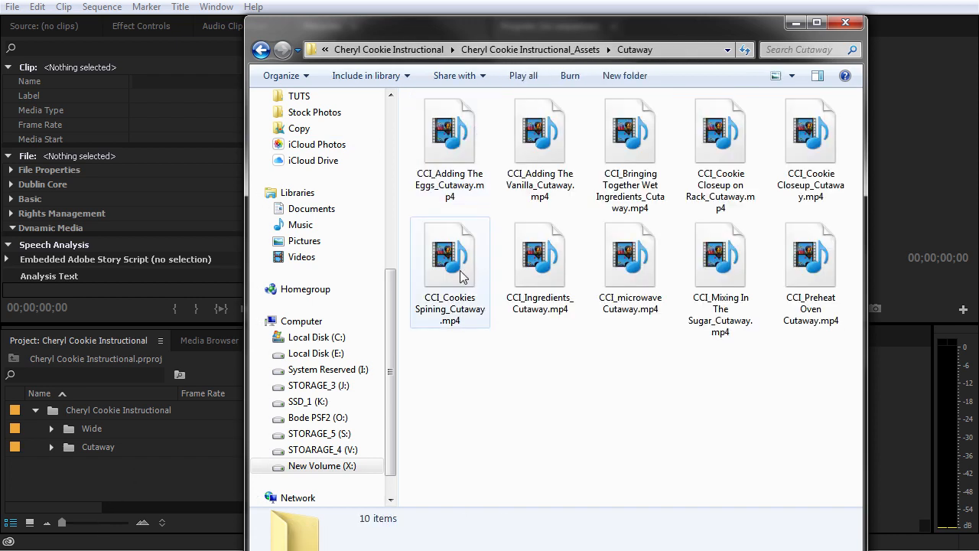
# - Search the PICS folder for "arrow" and bring Arrow_600px_alpha.psd from Windows Explorer into the project's media list
pyautogui.click(393, 117)
pyautogui.click(322, 136)
pyautogui.click(778, 50)
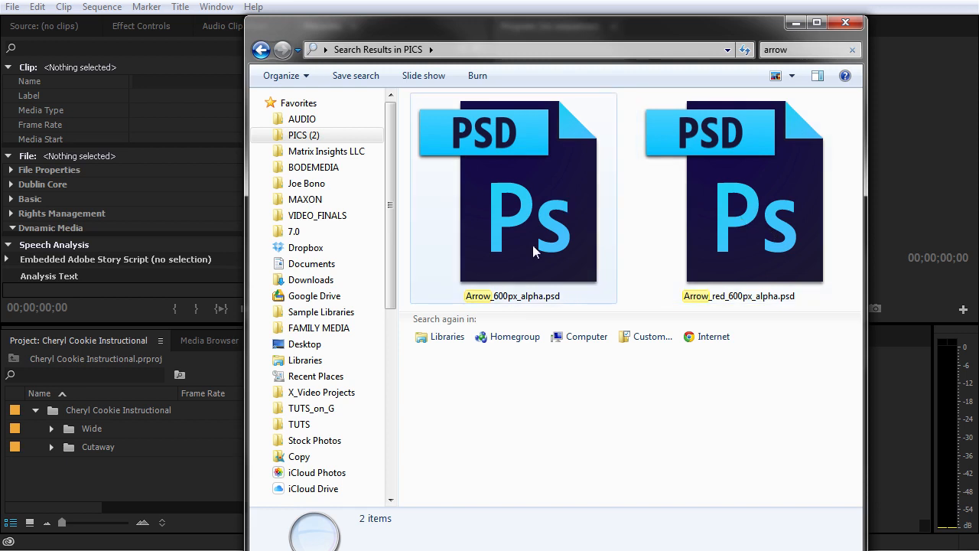
pyautogui.click(490, 211)
pyautogui.moveTo(511, 245); pyautogui.dragTo(119, 496)
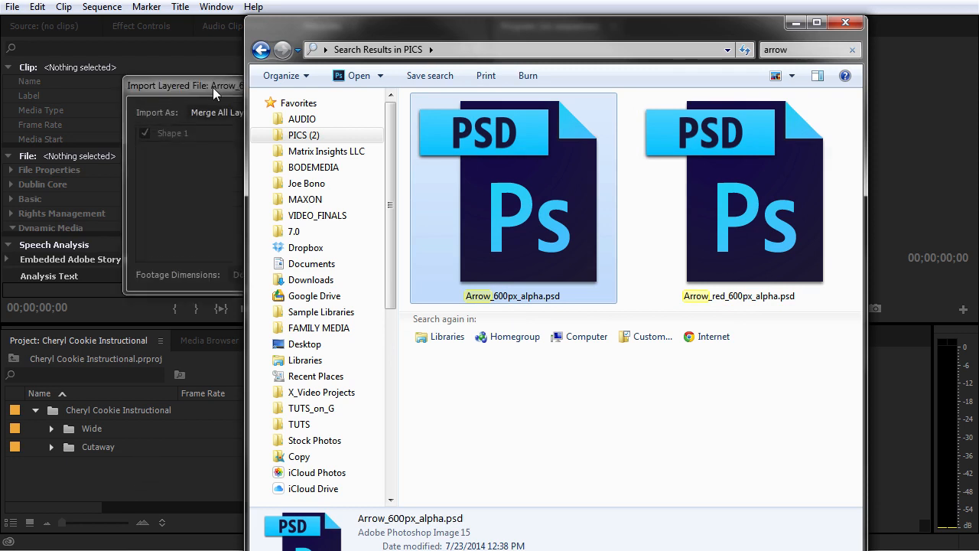
# - Import the layered arrow file with the Merge All Layers option
pyautogui.click(213, 87)
pyautogui.moveTo(253, 95); pyautogui.dragTo(437, 191)
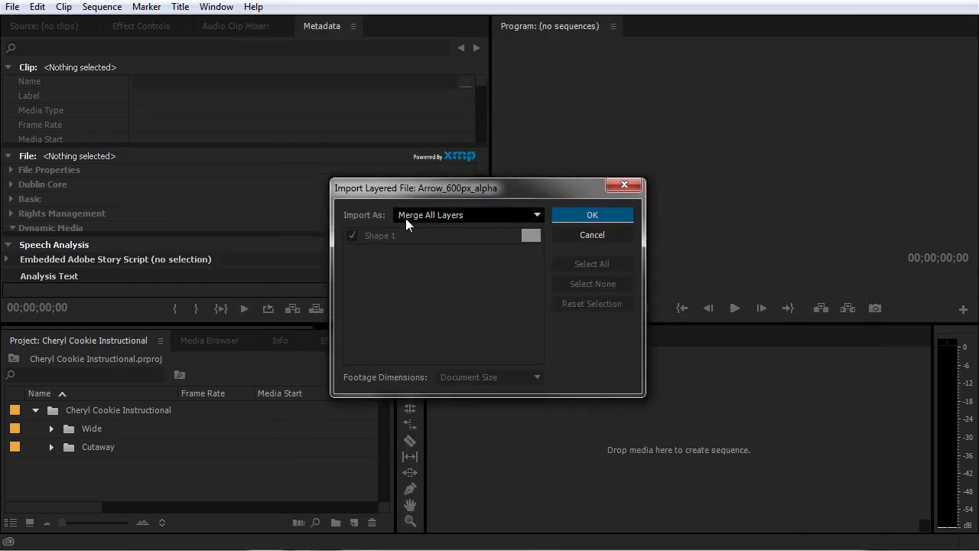
pyautogui.click(459, 219)
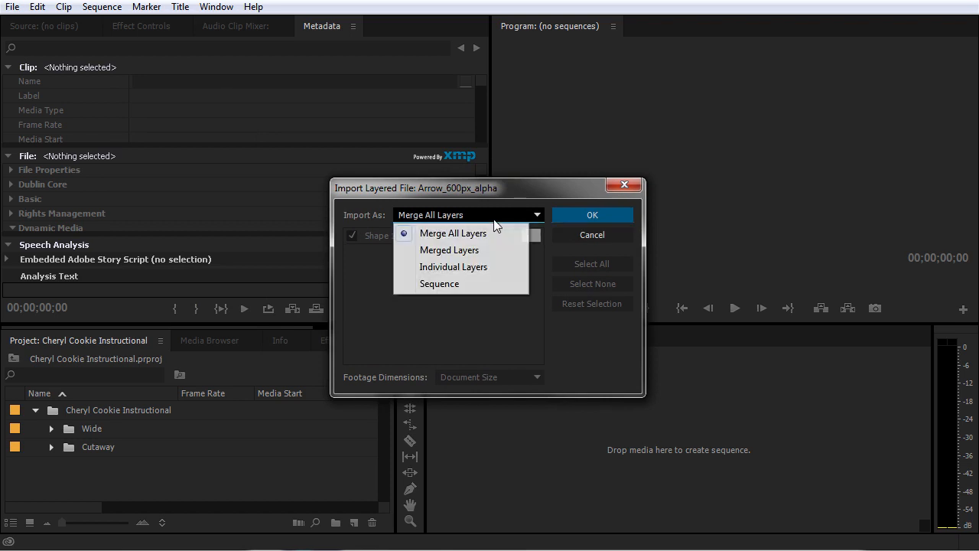
pyautogui.click(453, 233)
pyautogui.click(598, 215)
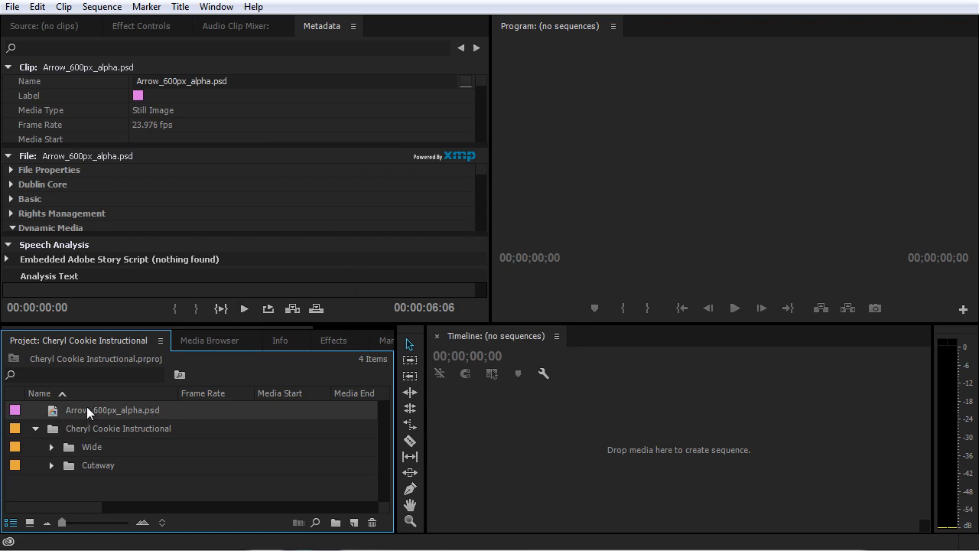
pyautogui.hotkey('alt', 'Tab')
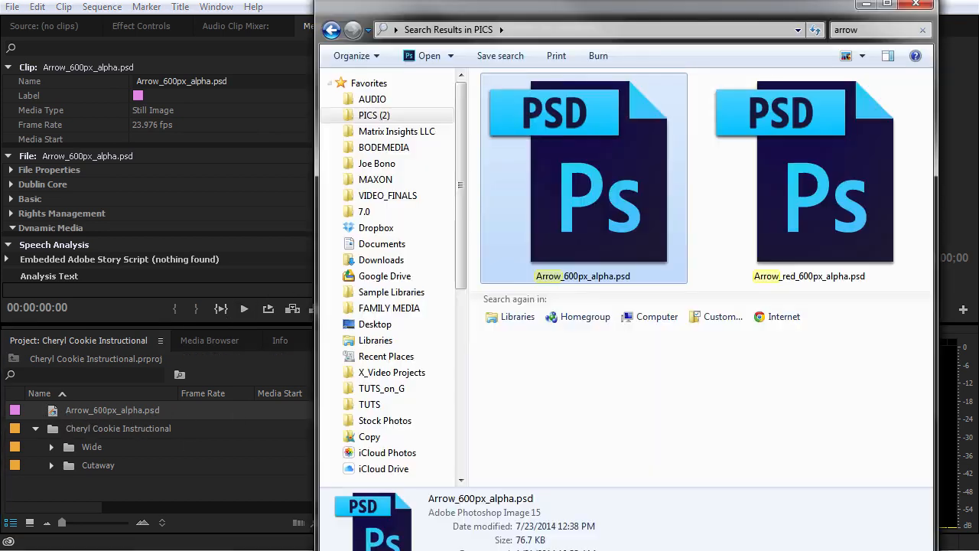
pyautogui.hotkey('alt', 'Tab')
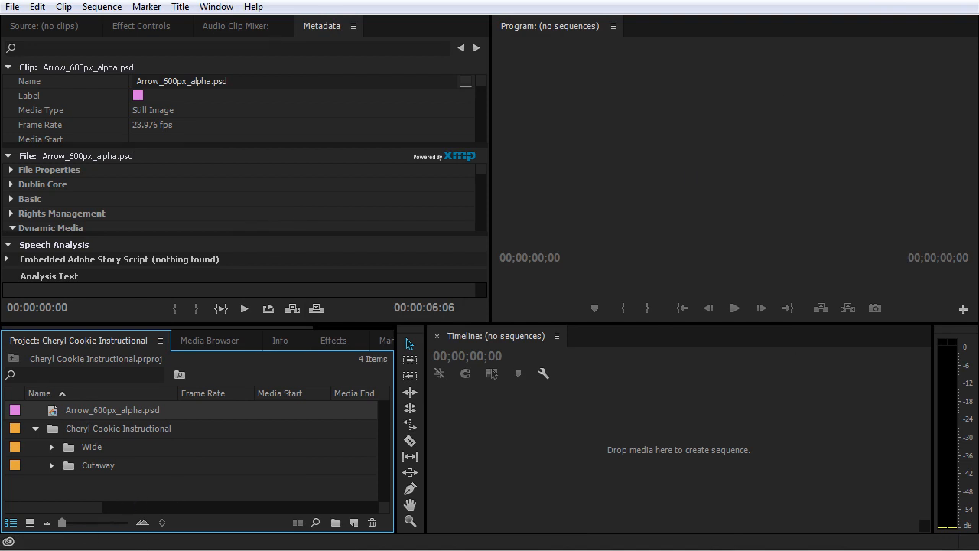
pyautogui.click(586, 432)
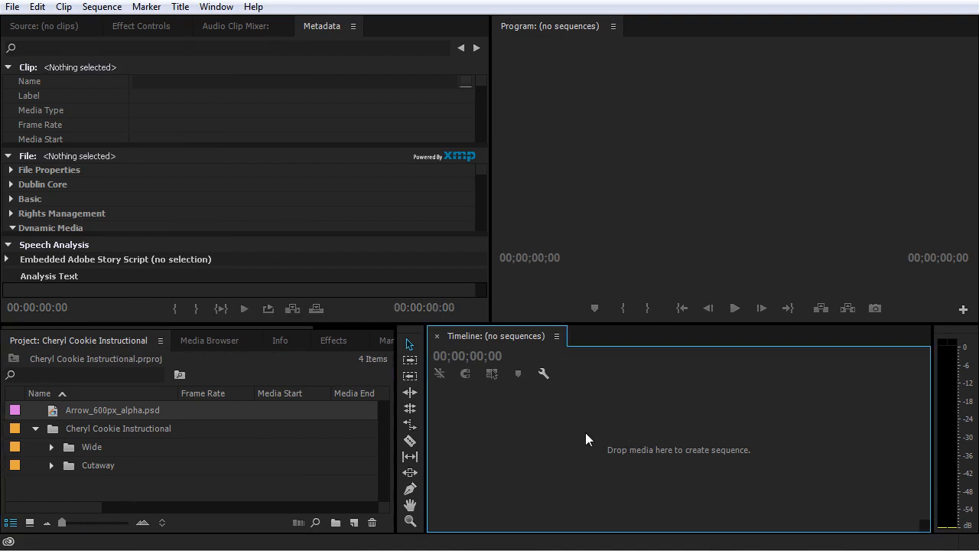
pyautogui.click(285, 467)
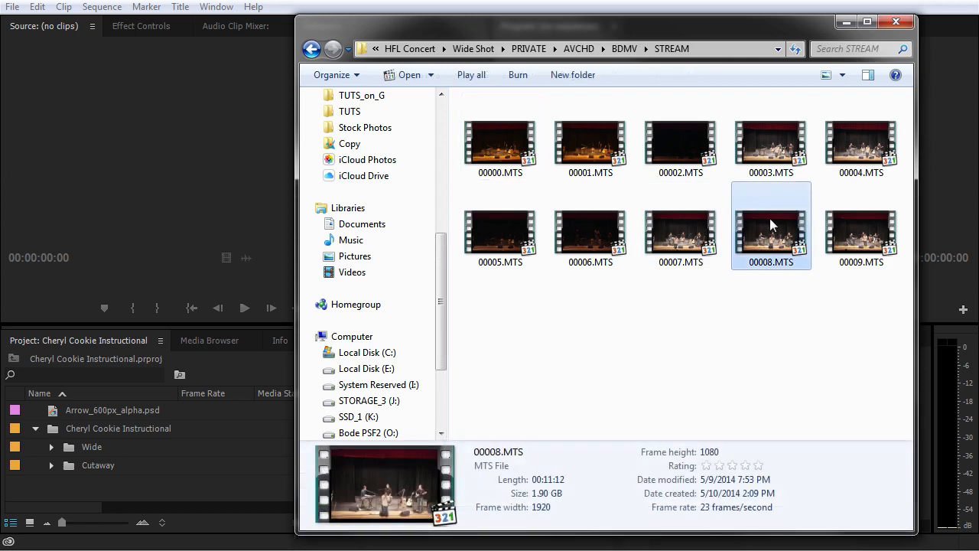
# - Examine the length and size details of several MTS clips in the HFL Concert Wide Shot STREAM folder
pyautogui.click(753, 153)
pyautogui.click(690, 142)
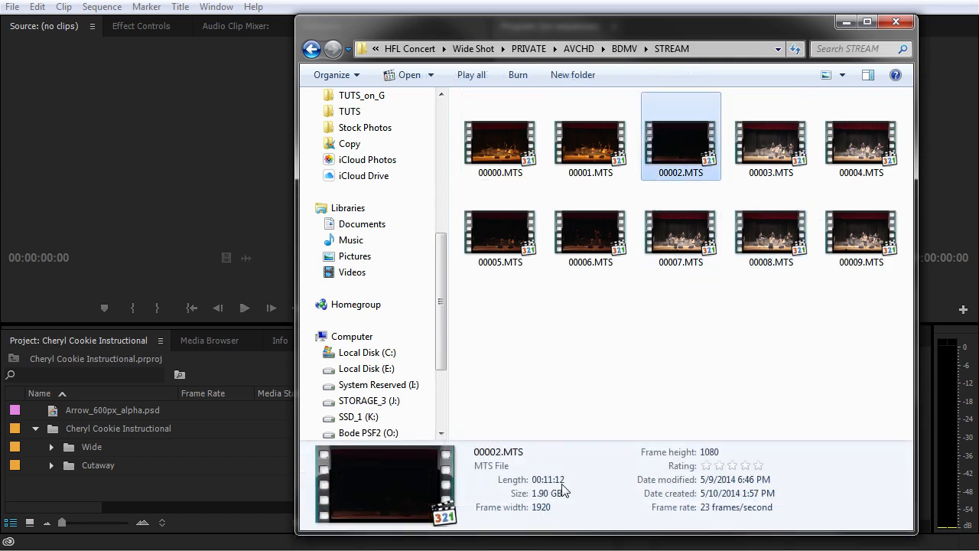
pyautogui.click(589, 228)
pyautogui.click(662, 230)
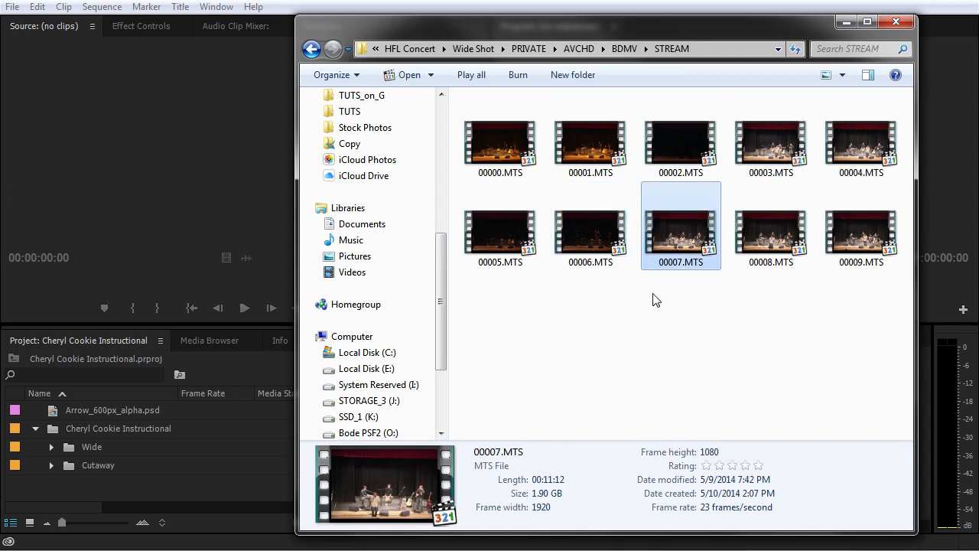
pyautogui.moveTo(865, 306); pyautogui.dragTo(564, 383)
pyautogui.click(564, 383)
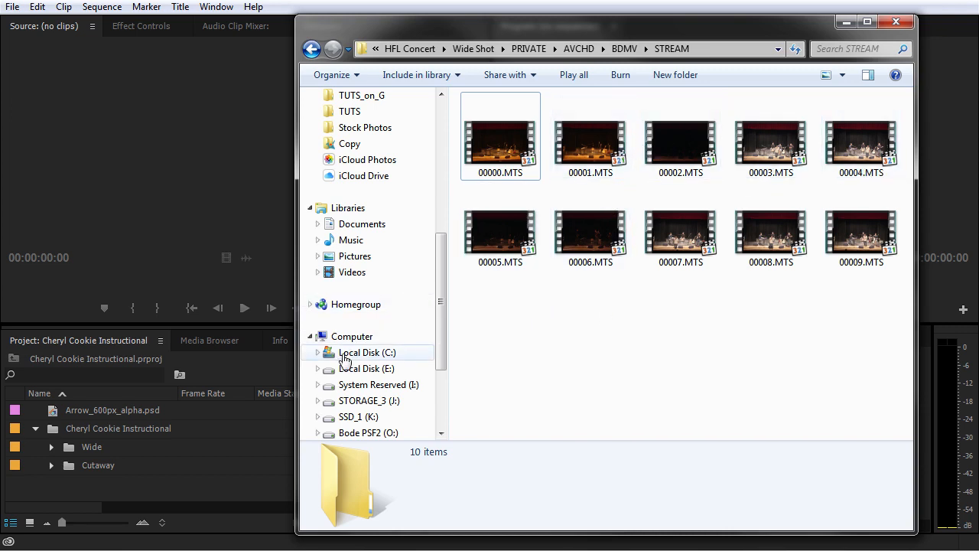
# - Switch back to Premiere Pro and browse the X: drive for media, opening the PRIVATE folder under HFL Concert's Wide Shot
pyautogui.click(208, 339)
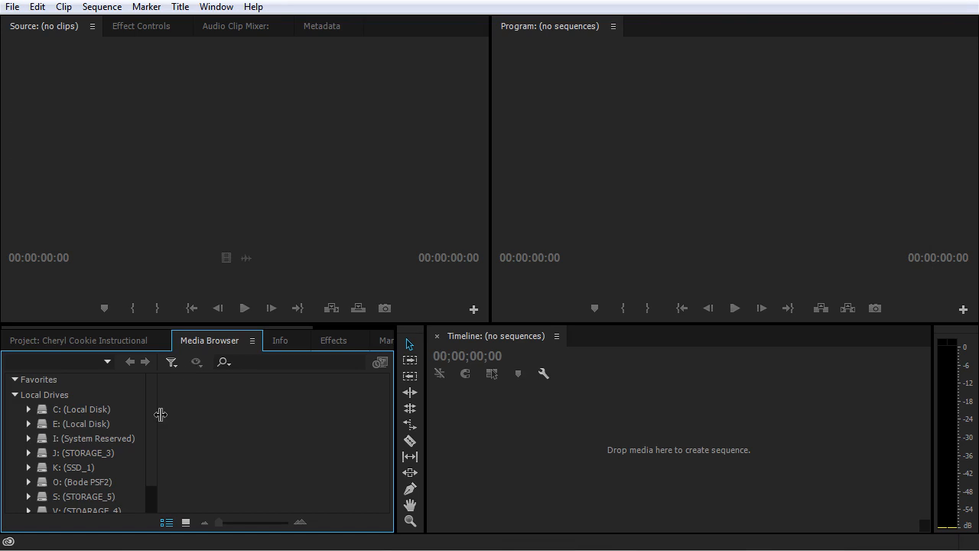
pyautogui.scroll(-2, 154, 406)
pyautogui.click(30, 492)
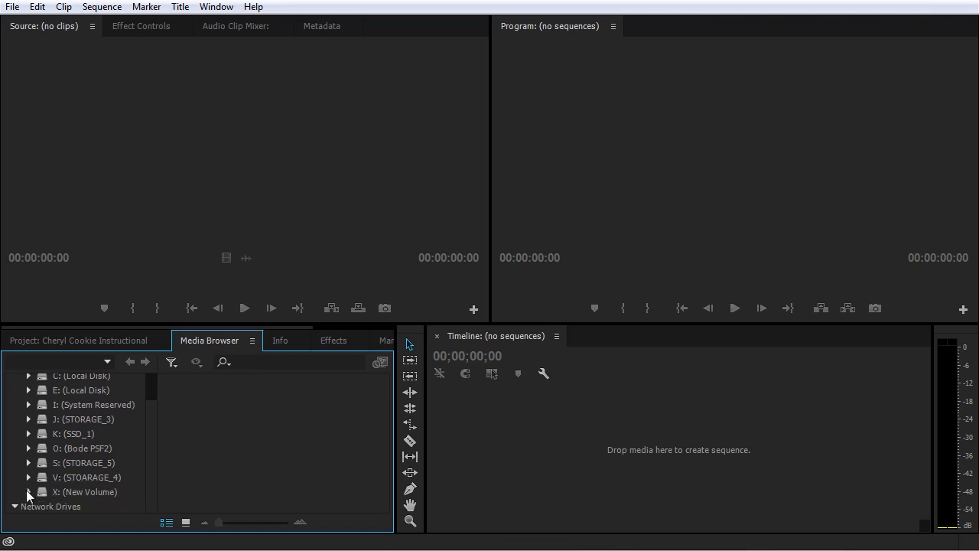
pyautogui.scroll(-5, 82, 459)
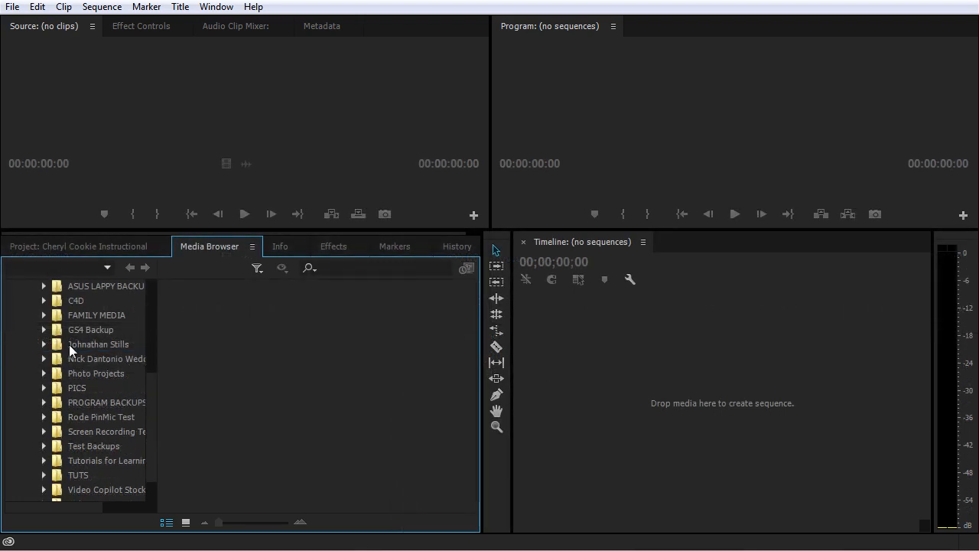
pyautogui.click(69, 344)
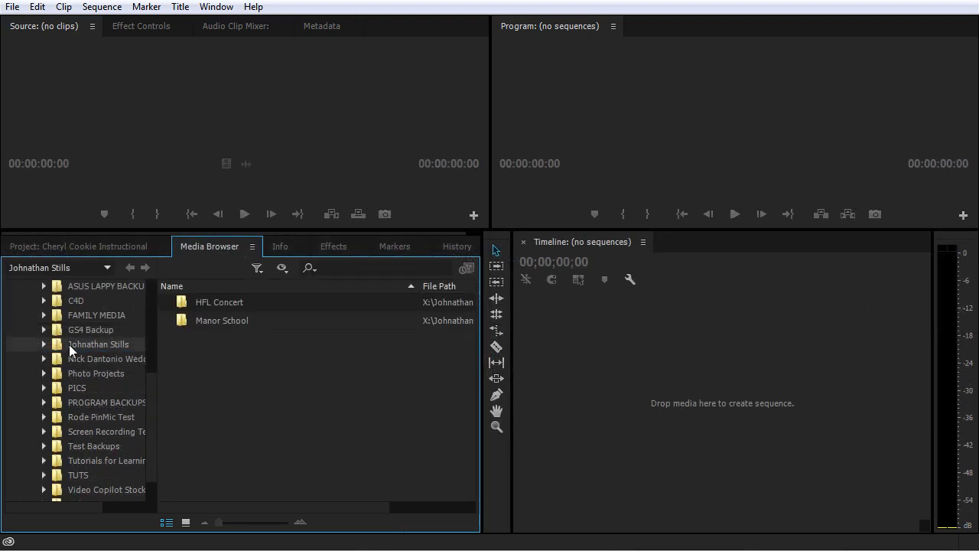
pyautogui.doubleClick(189, 299)
pyautogui.doubleClick(185, 319)
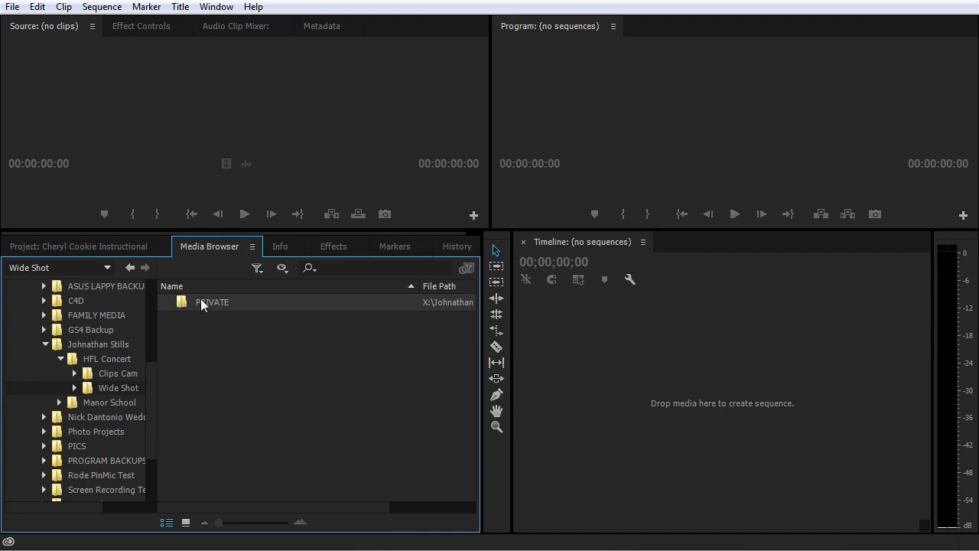
pyautogui.doubleClick(186, 301)
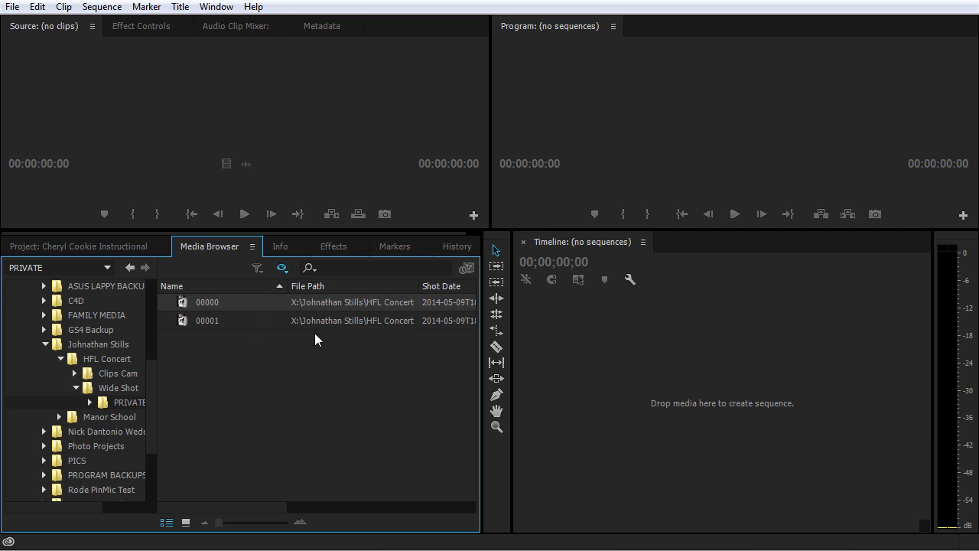
# - Compare clip 00001 in the media browser with the individual MTS files in Windows Explorer, and return to Premiere Pro
pyautogui.click(254, 320)
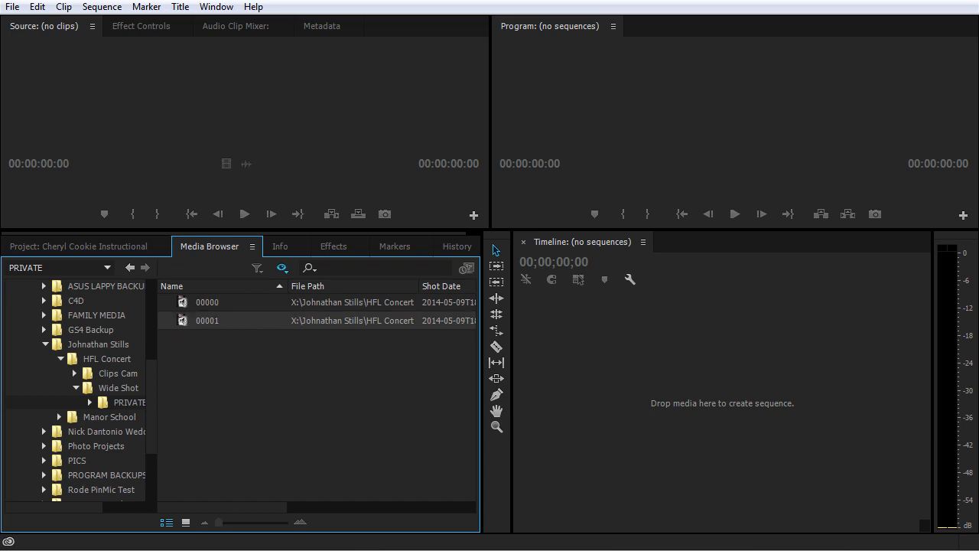
pyautogui.hotkey('alt', 'Tab')
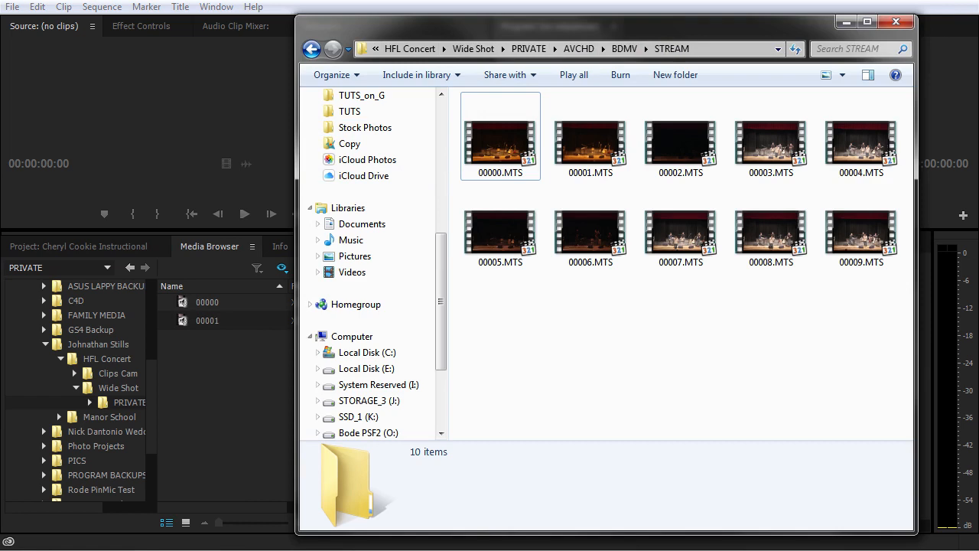
pyautogui.click(282, 351)
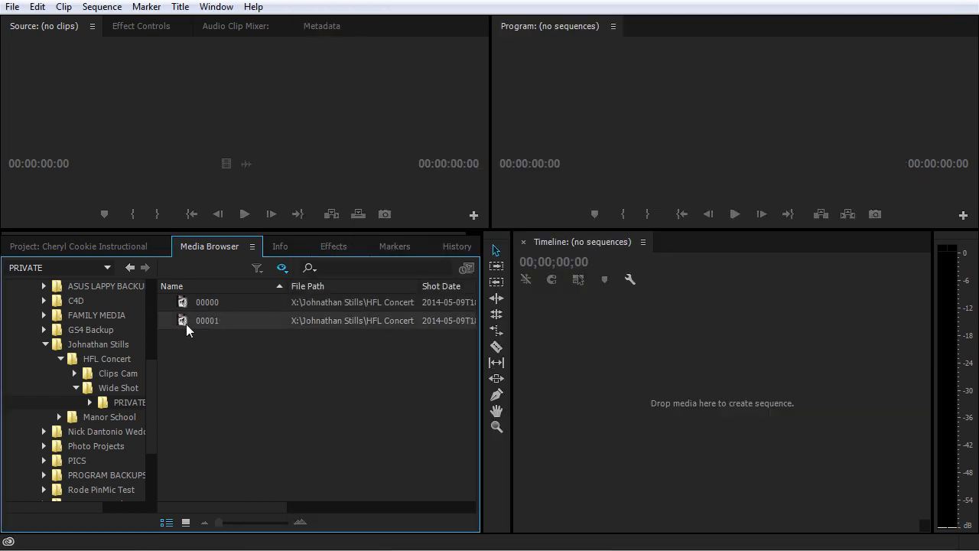
# - Import clip 00001 from the PRIVATE folder, view it in the project's media list and save the project
pyautogui.rightClick(247, 320)
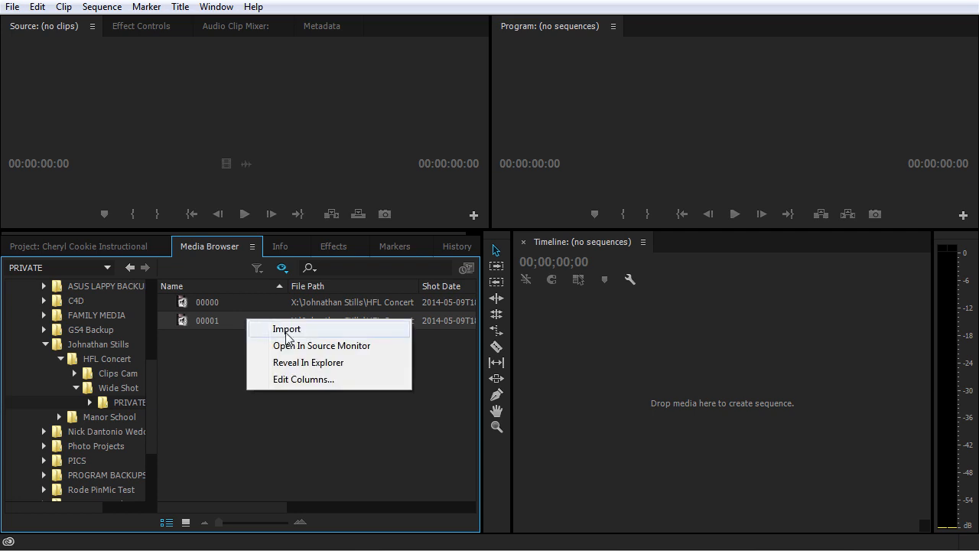
pyautogui.click(240, 325)
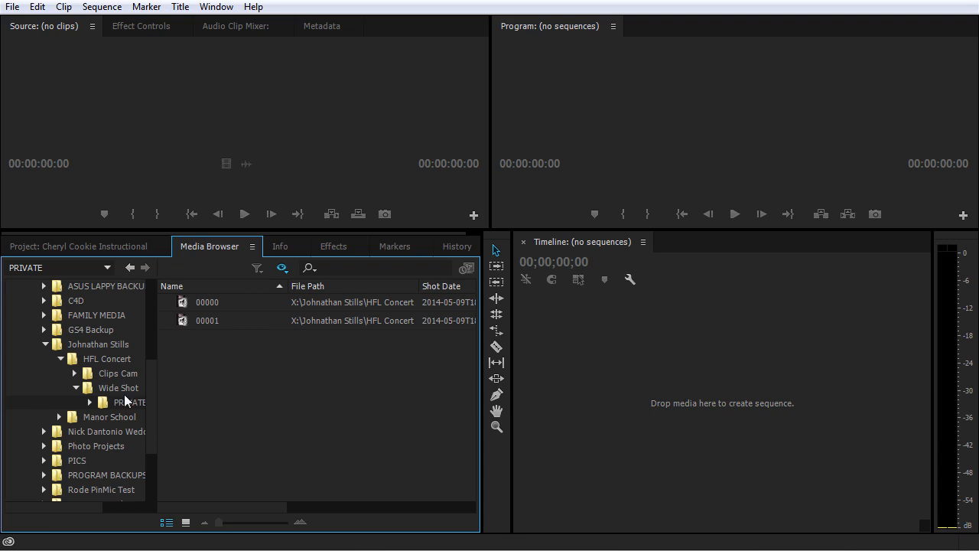
pyautogui.moveTo(297, 335); pyautogui.dragTo(223, 296)
pyautogui.rightClick(242, 312)
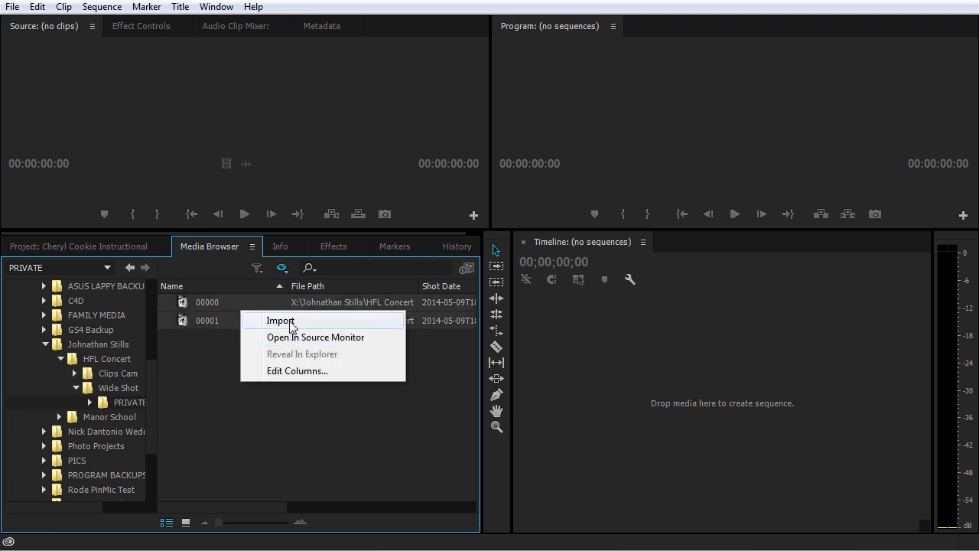
pyautogui.click(291, 325)
pyautogui.rightClick(241, 320)
pyautogui.click(256, 331)
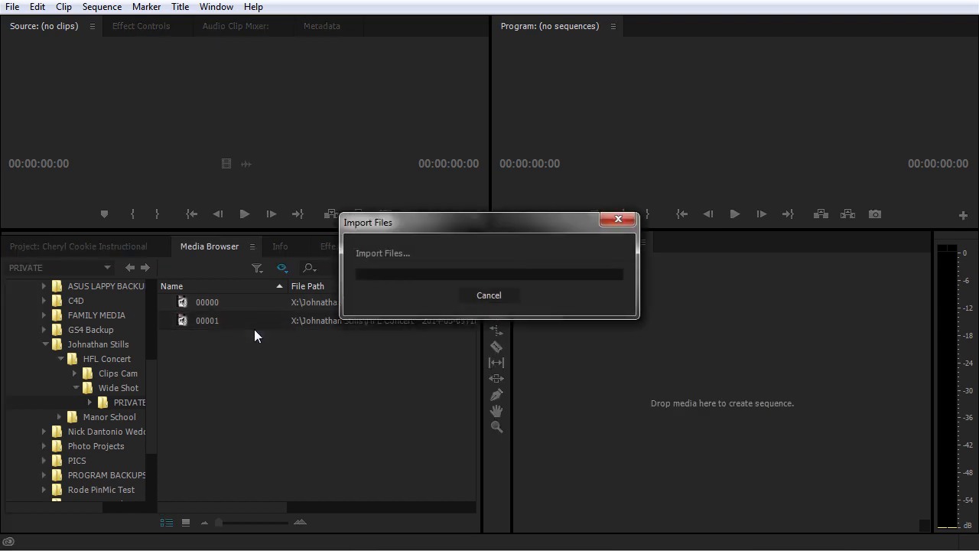
pyautogui.click(86, 248)
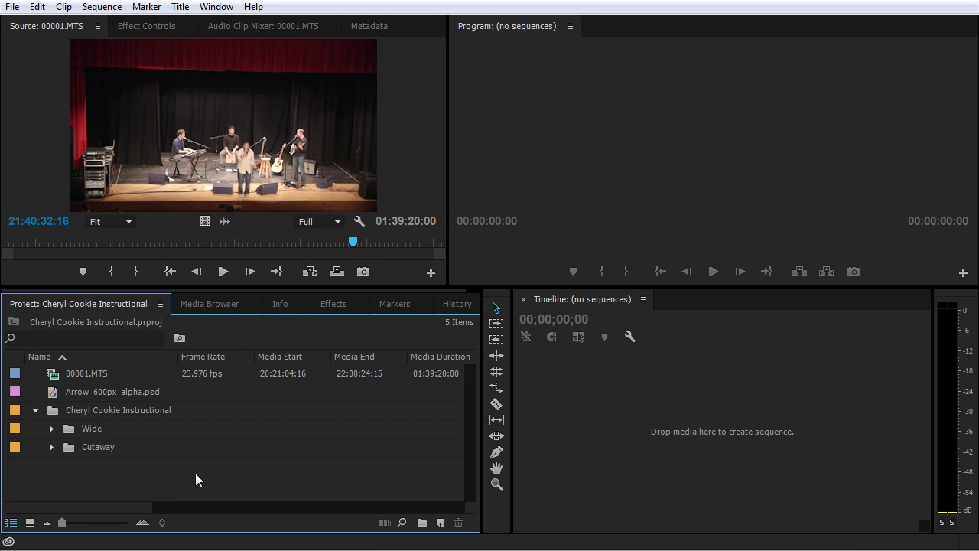
pyautogui.hotkey('ctrl', 's')
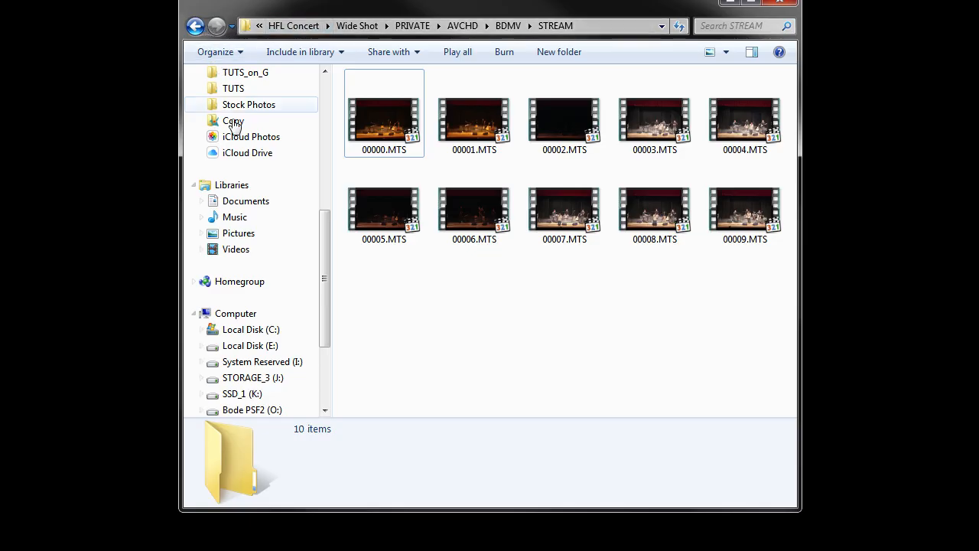
# - Switch to Windows Explorer and open the Wide folder of Cheryl Cookie Instructional_Assets within X_Video Projects
pyautogui.moveTo(324, 315); pyautogui.dragTo(328, 258)
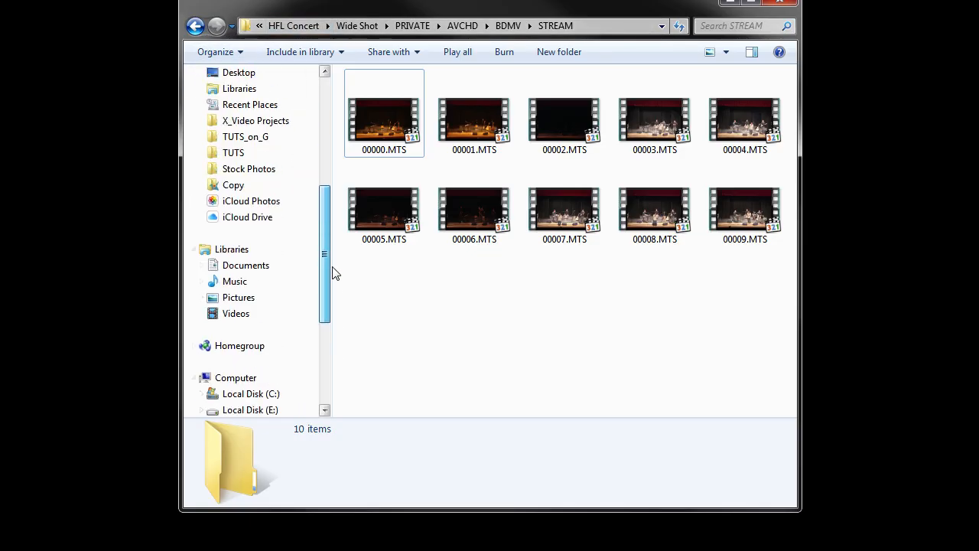
pyautogui.click(255, 120)
pyautogui.click(399, 149)
pyautogui.doubleClick(399, 150)
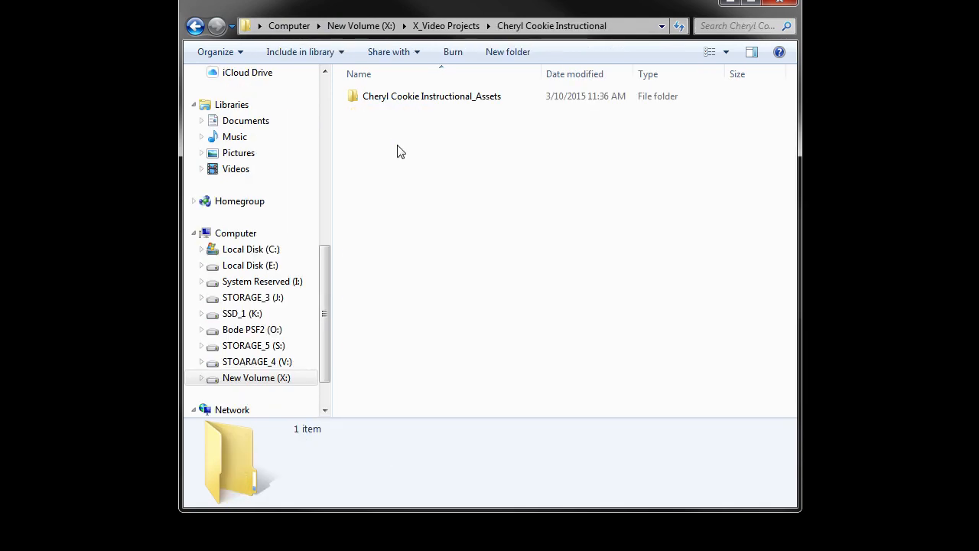
pyautogui.doubleClick(421, 98)
pyautogui.doubleClick(372, 113)
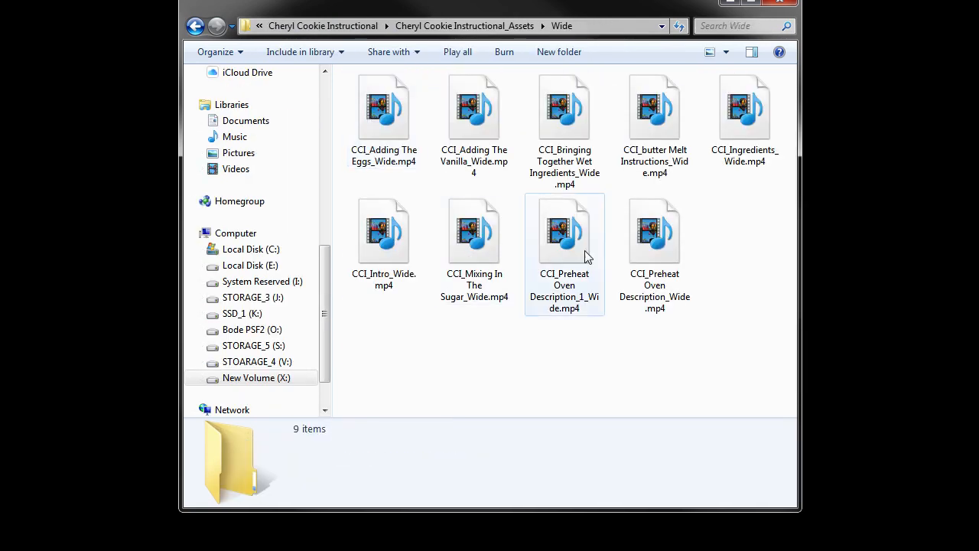
# - Move CCI_Preheat Oven Description_Wide.mp4 out of the Wide folder into the X_Video Projects folder
pyautogui.click(663, 243)
pyautogui.hotkey('ctrl', 'x')
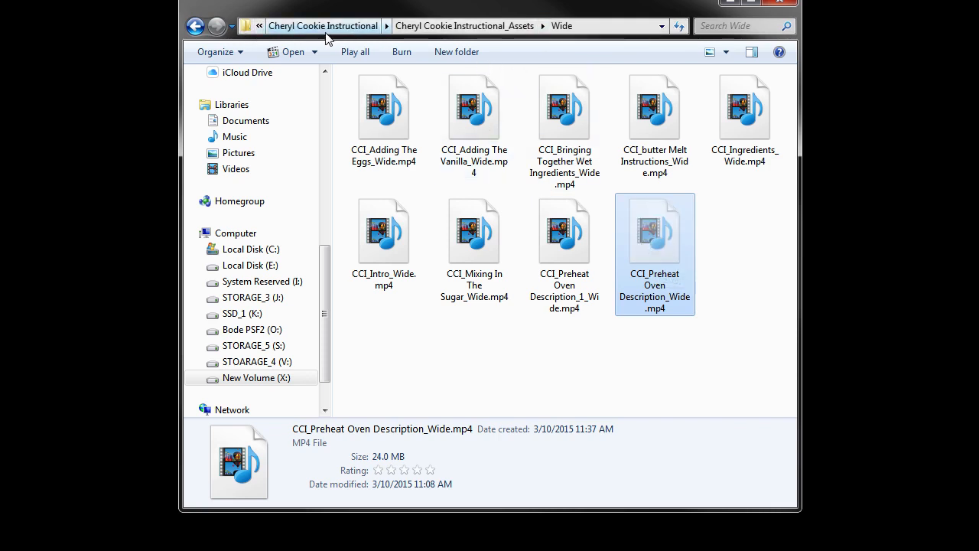
pyautogui.click(323, 216)
pyautogui.click(195, 27)
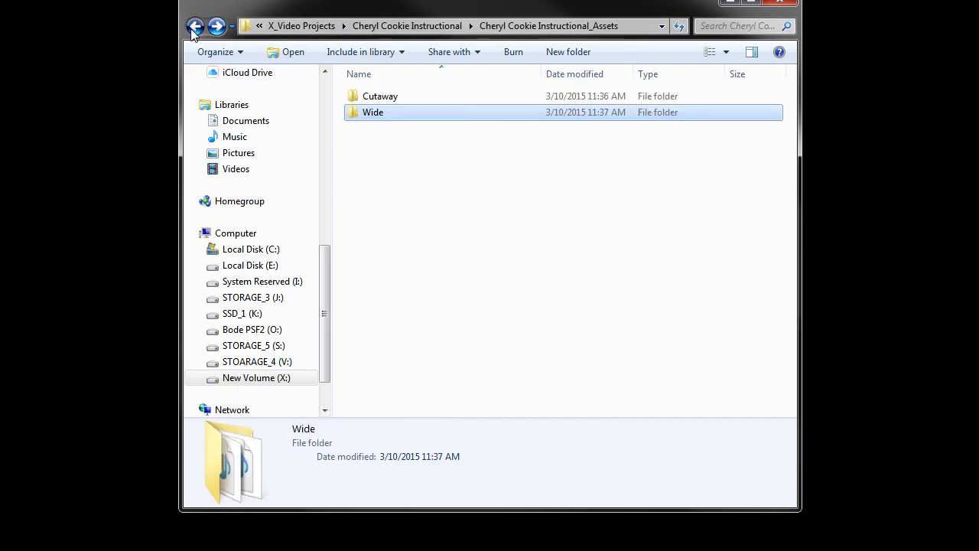
pyautogui.click(195, 27)
pyautogui.click(196, 27)
pyautogui.scroll(-2, 566, 288)
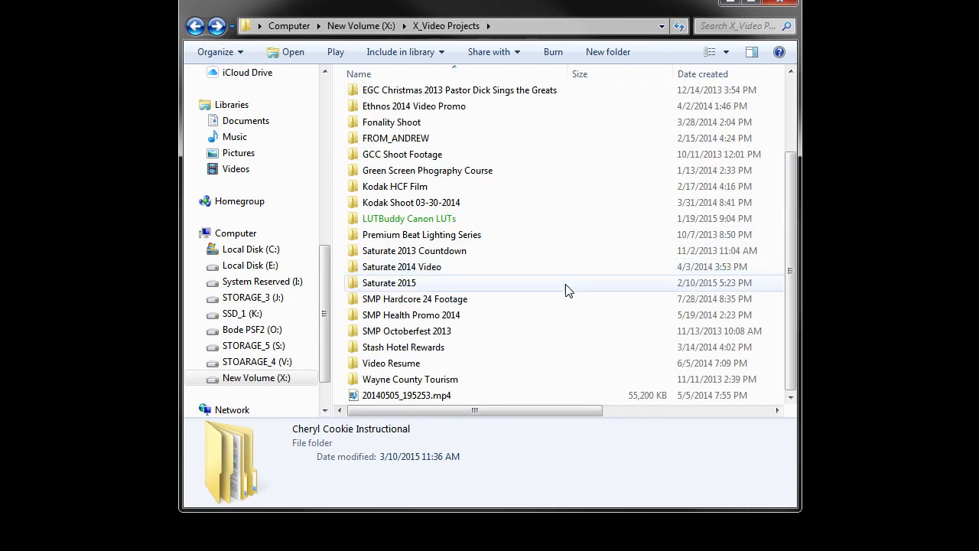
pyautogui.press('End')
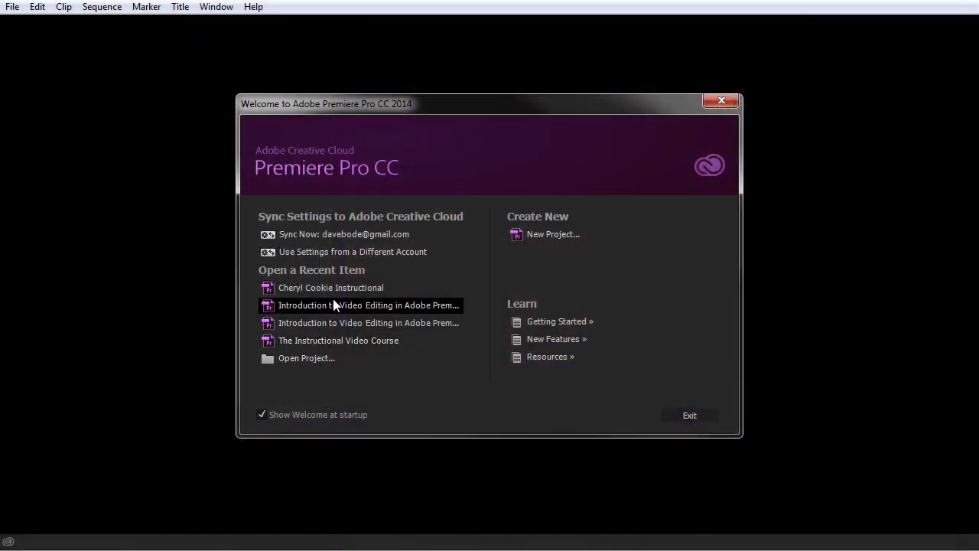
# - Reopen the Cheryl Cookie Instructional project in Premiere Pro and widen the missing-media list's columns to read the full clip name and path
pyautogui.click(335, 285)
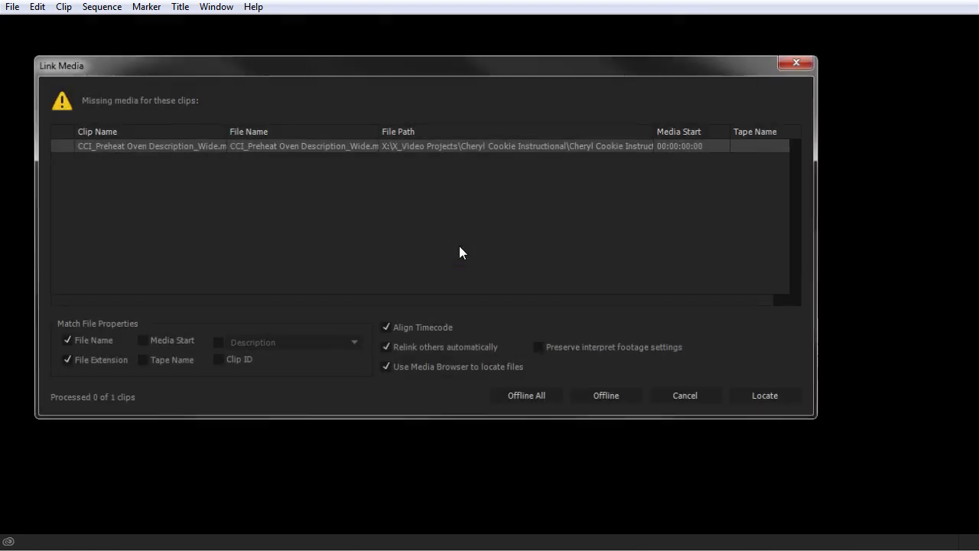
pyautogui.moveTo(165, 69); pyautogui.dragTo(244, 89)
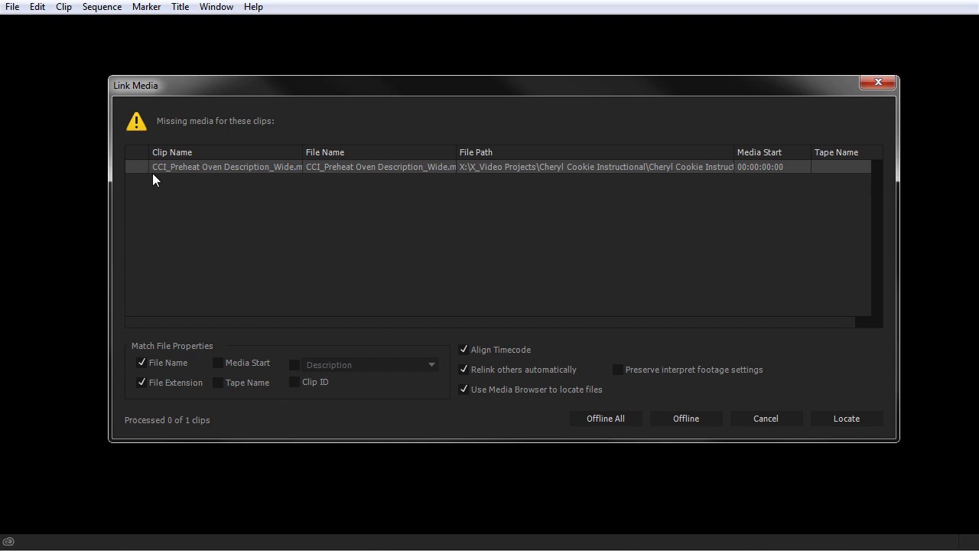
pyautogui.moveTo(457, 153); pyautogui.dragTo(527, 155)
pyautogui.moveTo(303, 153); pyautogui.dragTo(325, 154)
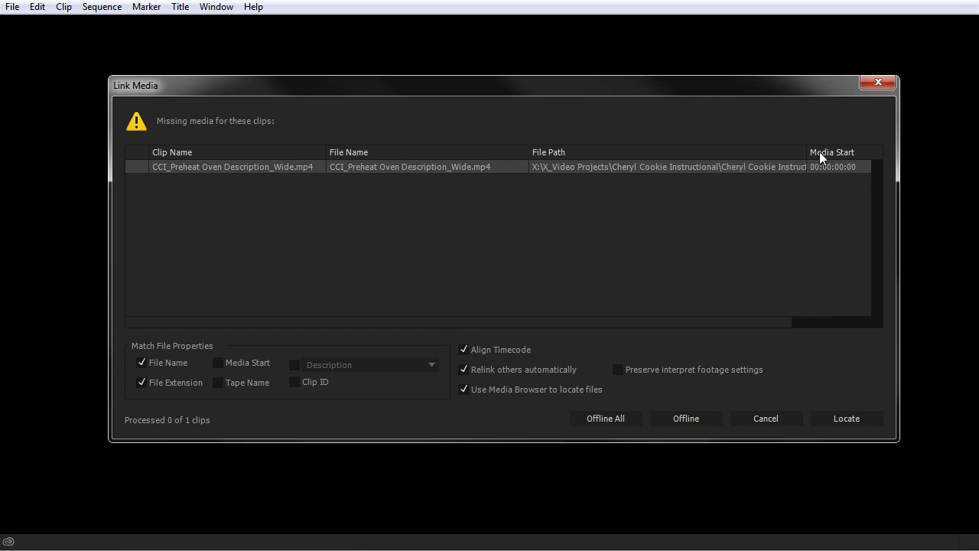
pyautogui.moveTo(806, 152); pyautogui.dragTo(880, 152)
pyautogui.moveTo(722, 322); pyautogui.dragTo(842, 322)
pyautogui.moveTo(722, 153); pyautogui.dragTo(751, 153)
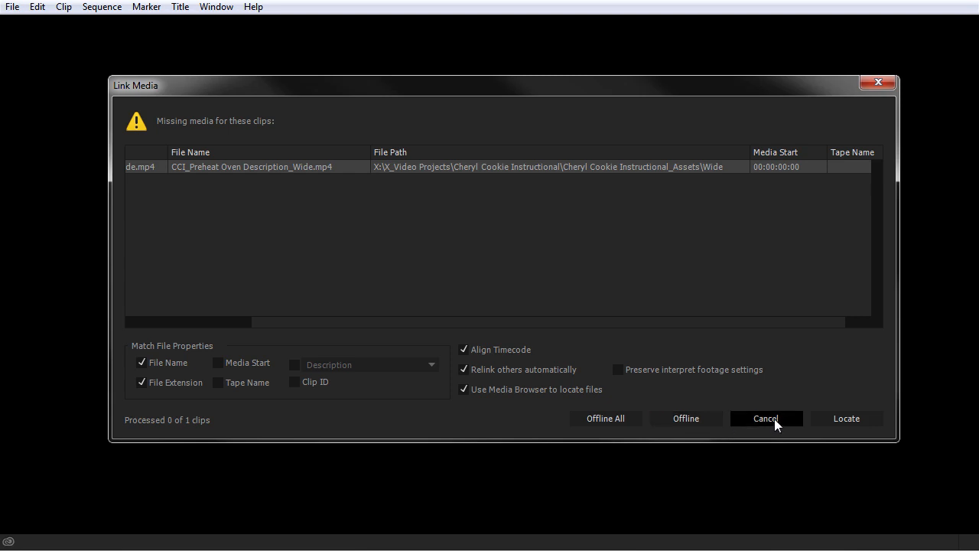
# - Locate CCI_Preheat Oven Description_Wide.mp4 in X_Video Projects, displaying only exact name matches, and relink the missing clip to it
pyautogui.click(833, 417)
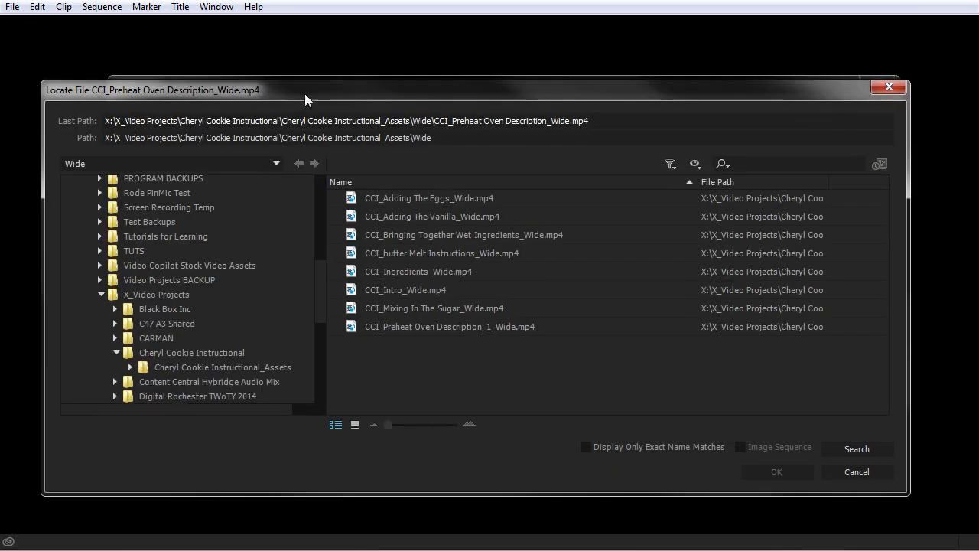
pyautogui.moveTo(300, 97); pyautogui.dragTo(327, 55)
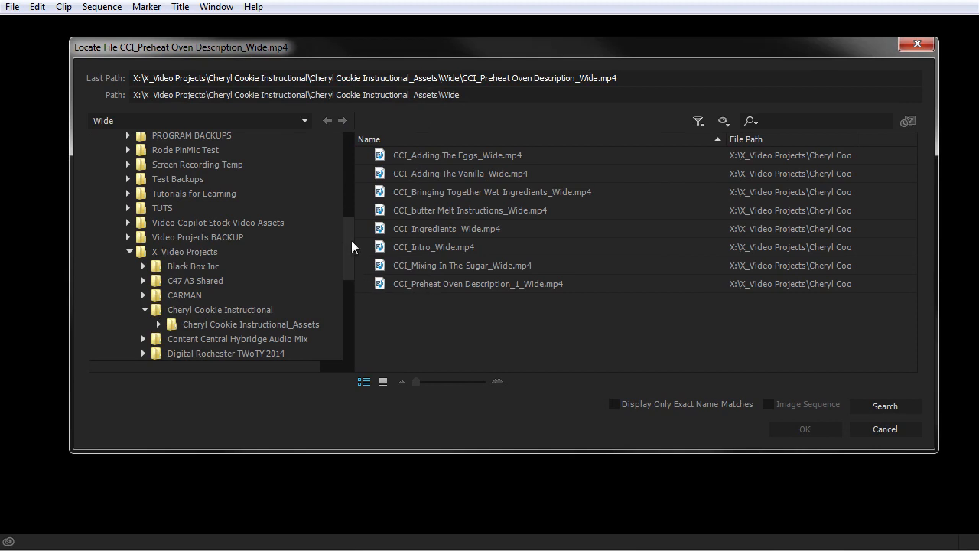
pyautogui.click(615, 405)
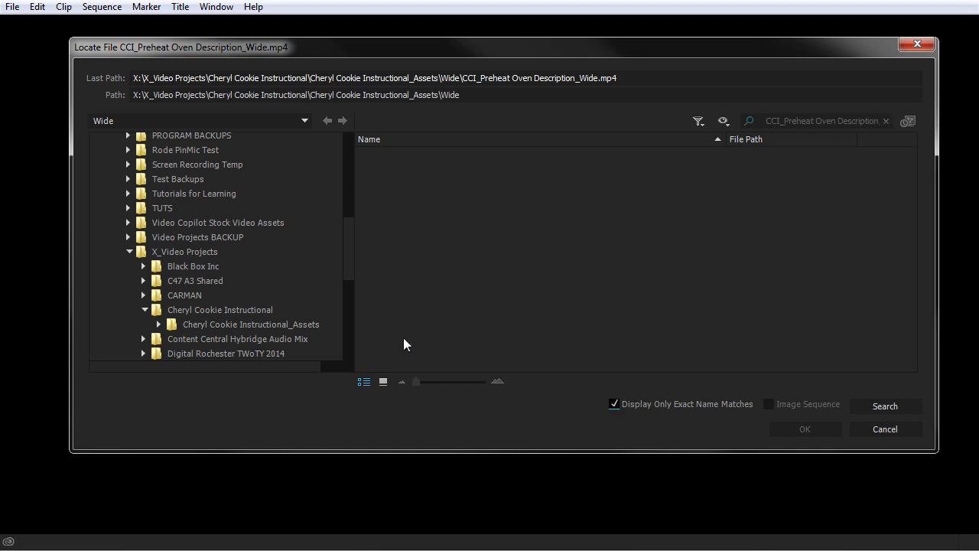
pyautogui.click(158, 251)
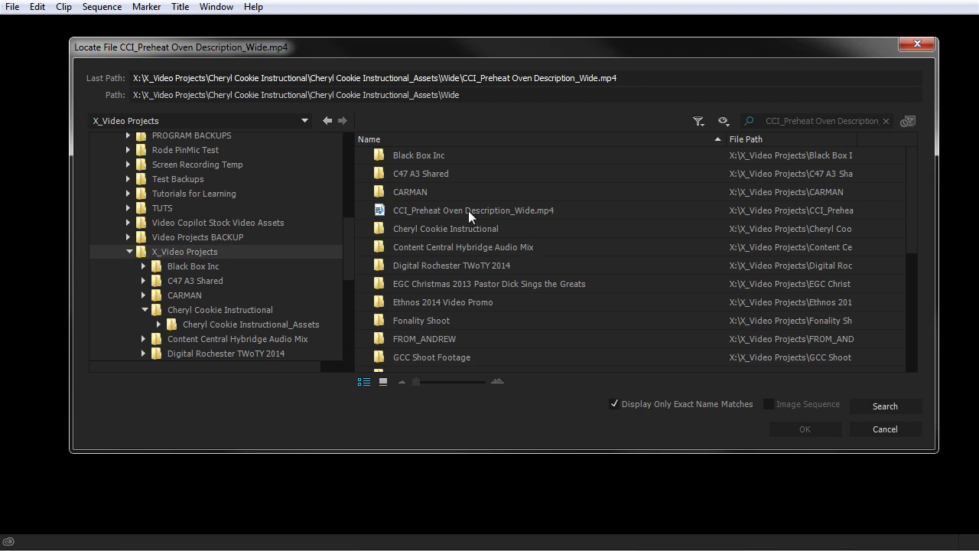
pyautogui.click(503, 211)
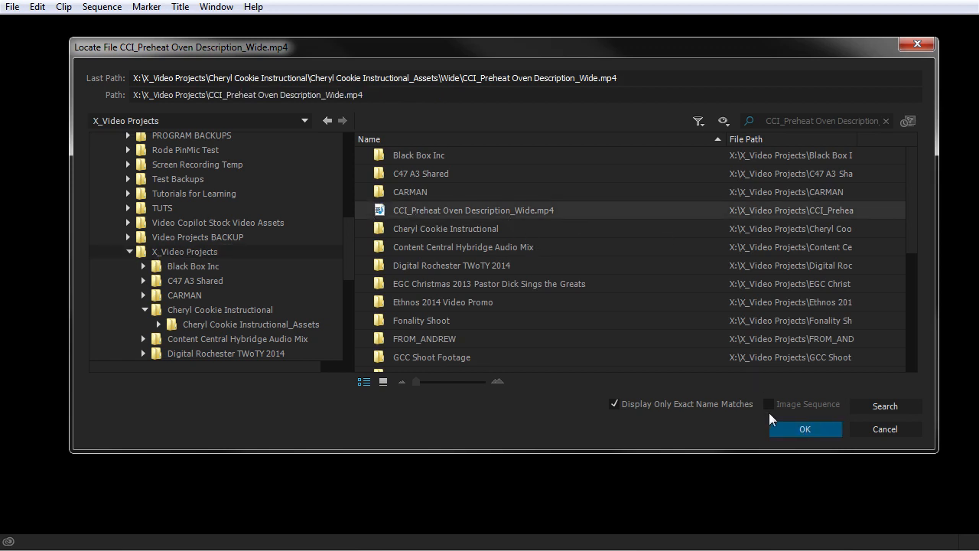
pyautogui.click(805, 429)
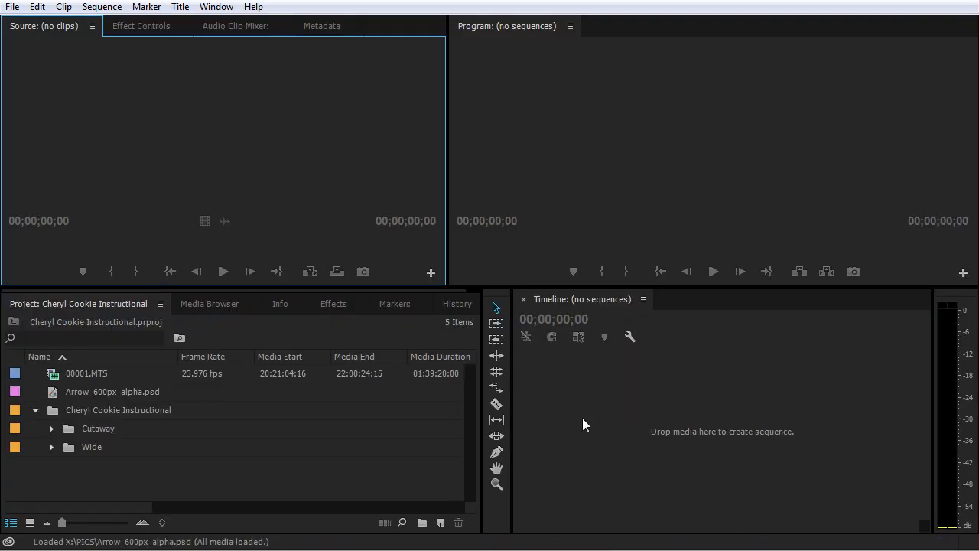
# - Check the Wide bin in the project and view the media details of 00001.MTS
pyautogui.click(51, 450)
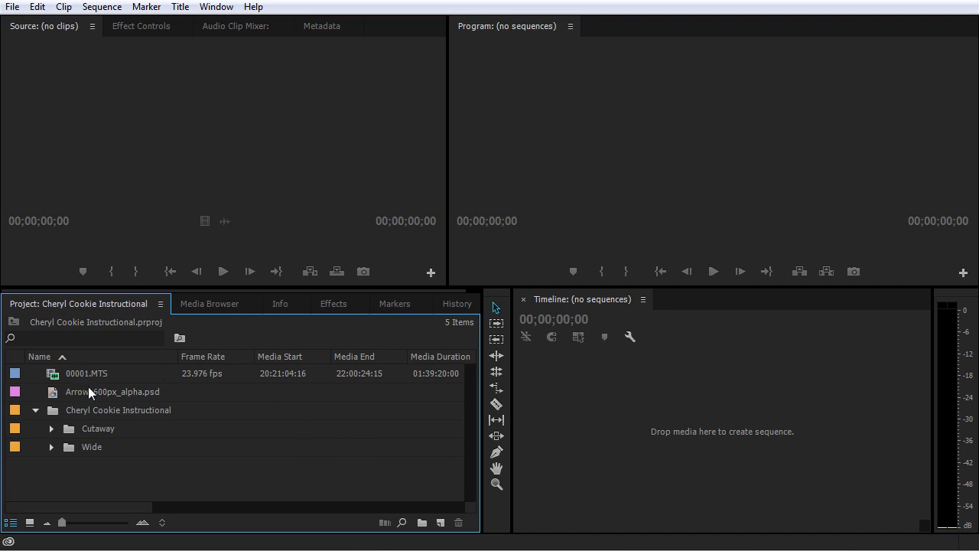
pyautogui.moveTo(62, 375)
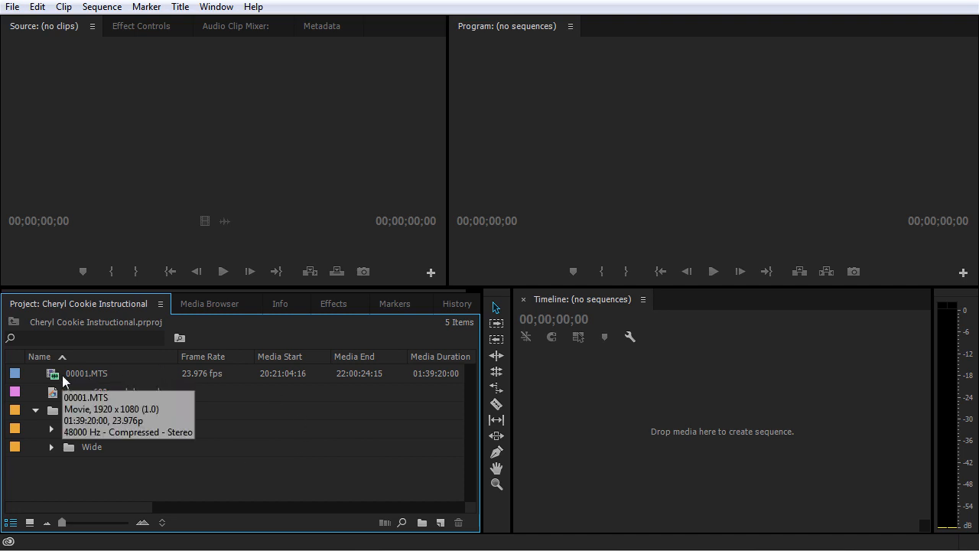